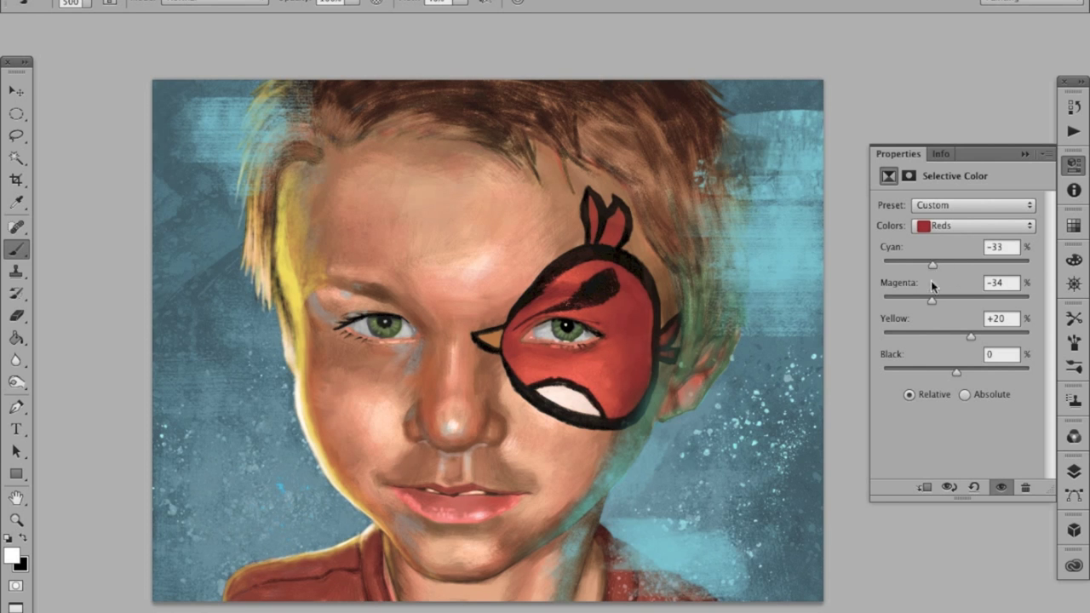
- Set the Reds in the Selective Color adjustment to Cyan -42 and Black -15
left_click_drag(952, 370, 945, 371)
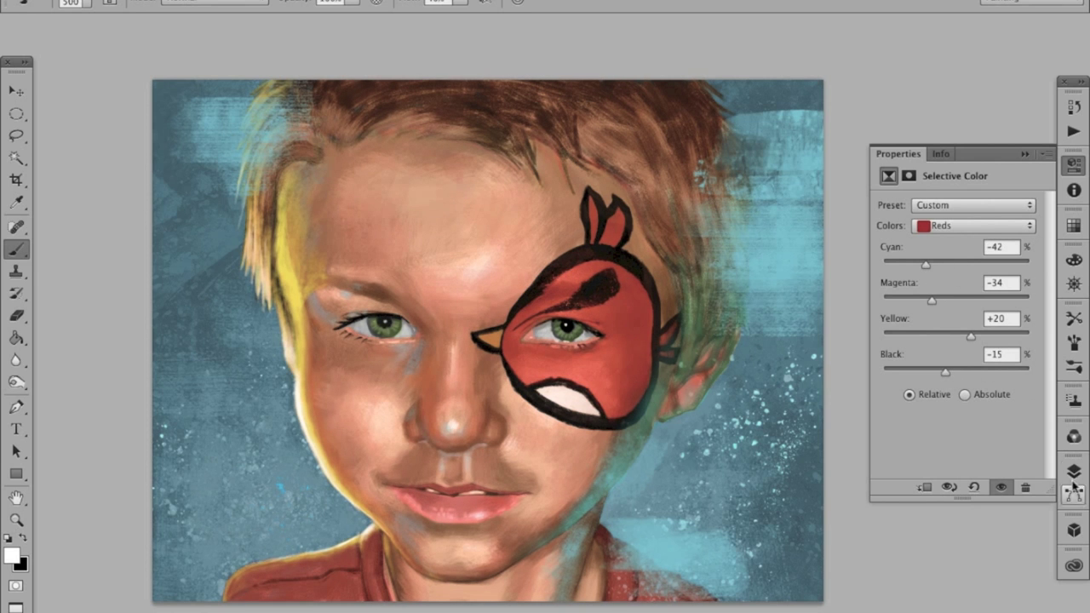
- Outline the boy's hair with the Lasso tool and save the selection as HAIR
key("l")
left_click_drag(255, 80, 230, 201)
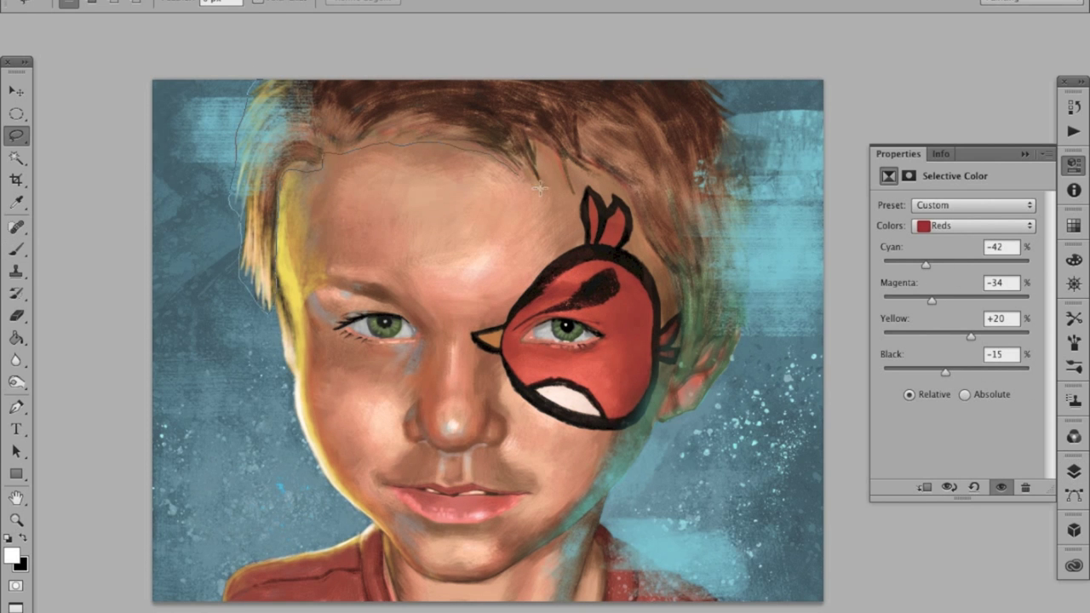
mouse_move(668, 277)
left_mouse_down()
mouse_move(753, 231)
mouse_move(334, 51)
mouse_move(238, 80)
left_mouse_up()
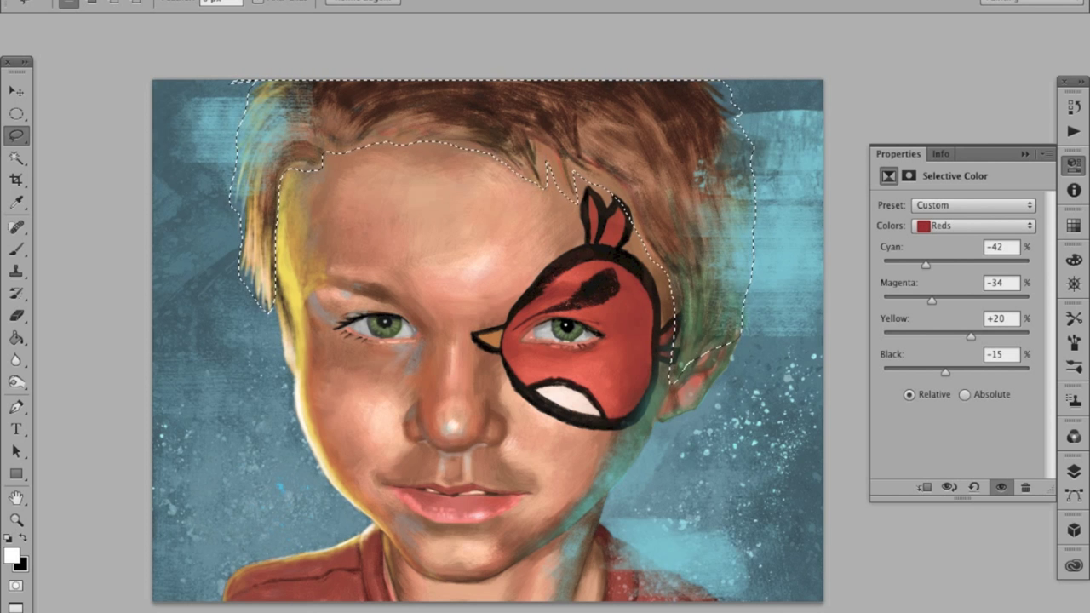
left_click(356, 0)
left_click(486, 341)
type("HAIR")
key("Return")
- Invert the hair selection, fill the Selective Color mask with black outside the hair, and deselect
right_click(552, 126)
left_click(562, 141)
key("F7")
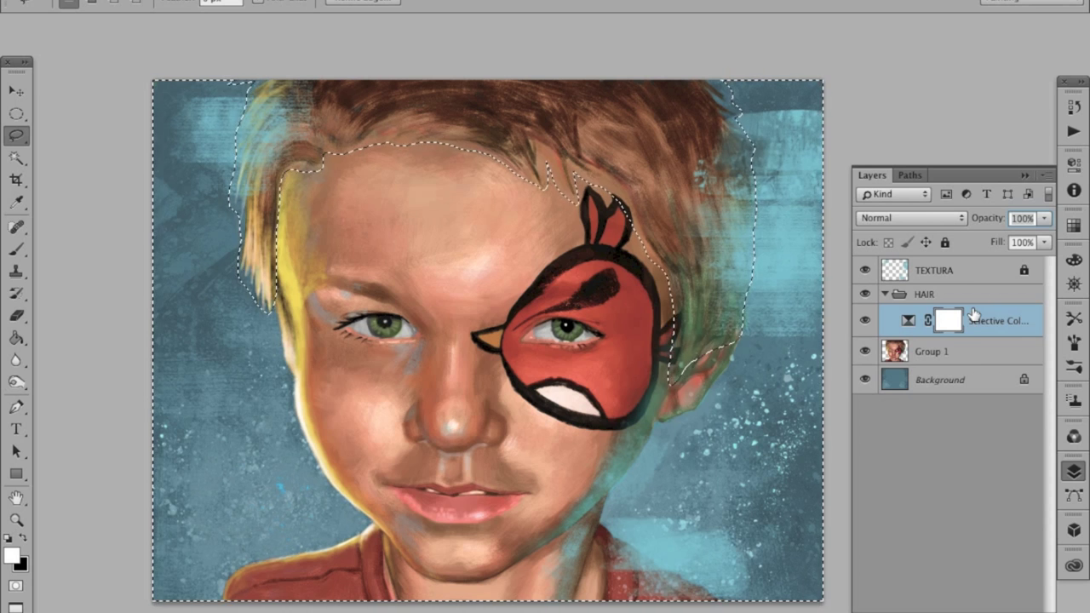
key("super+d")
- Paint black on the Selective Color mask along the hairline and compare the hair with the adjustment hidden and shown
left_click(420, 158, "super")
key("b")
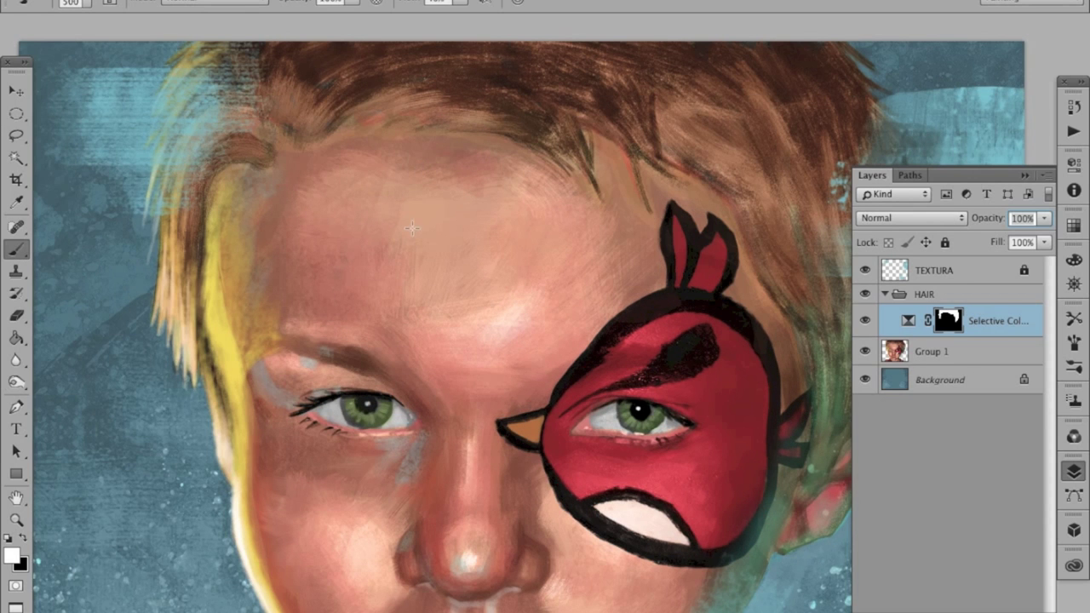
key("x")
left_click_drag(309, 155, 336, 149)
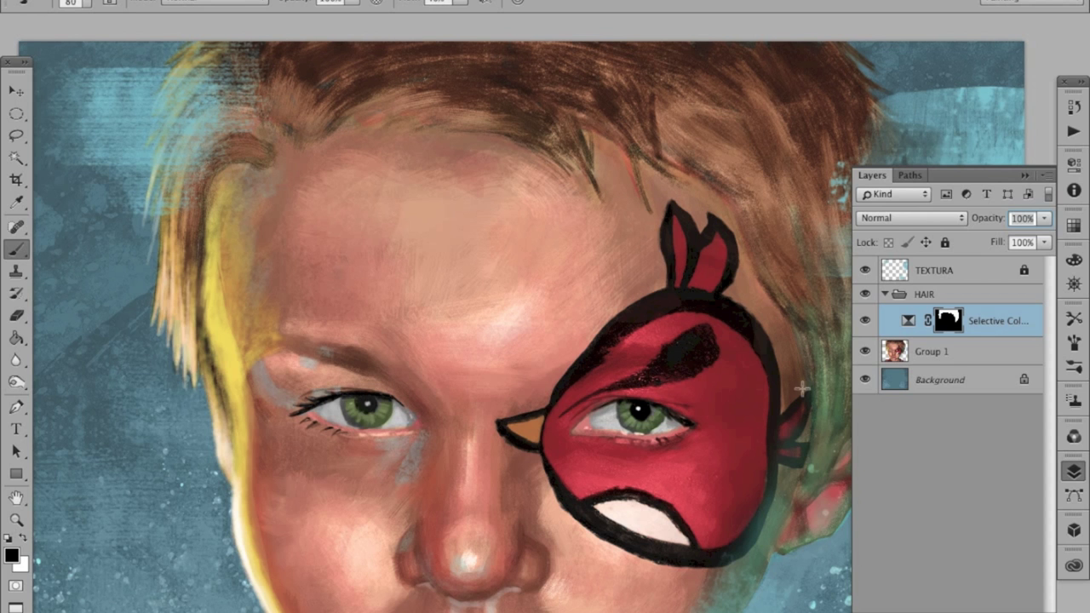
left_click_drag(813, 356, 694, 203)
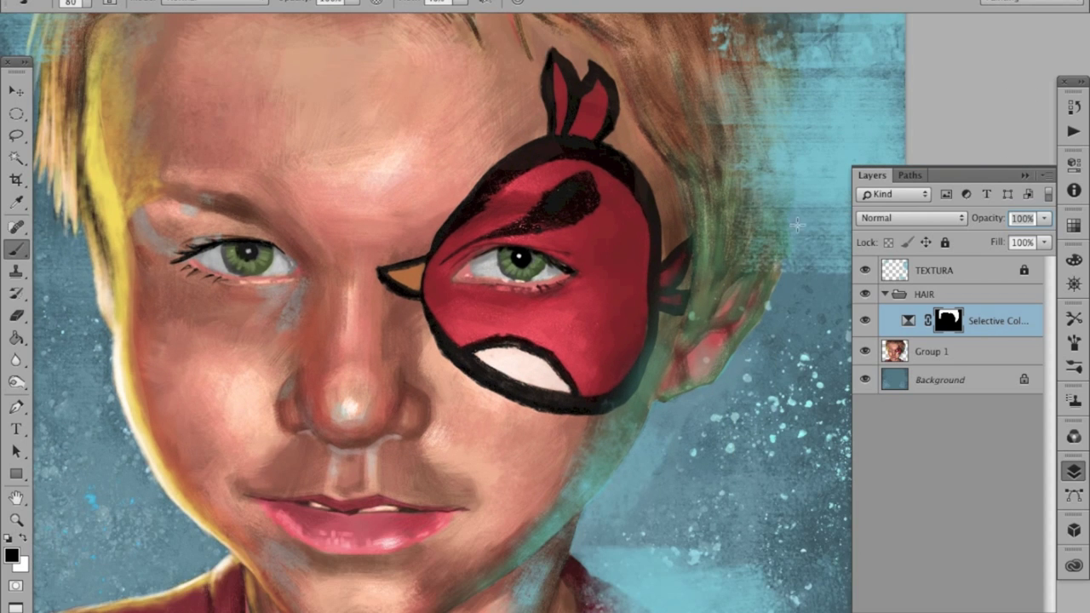
key("ctrl+0")
left_click(865, 321)
left_click(866, 321)
scroll(770, 418, "up", 3)
scroll(770, 418, "right", 3)
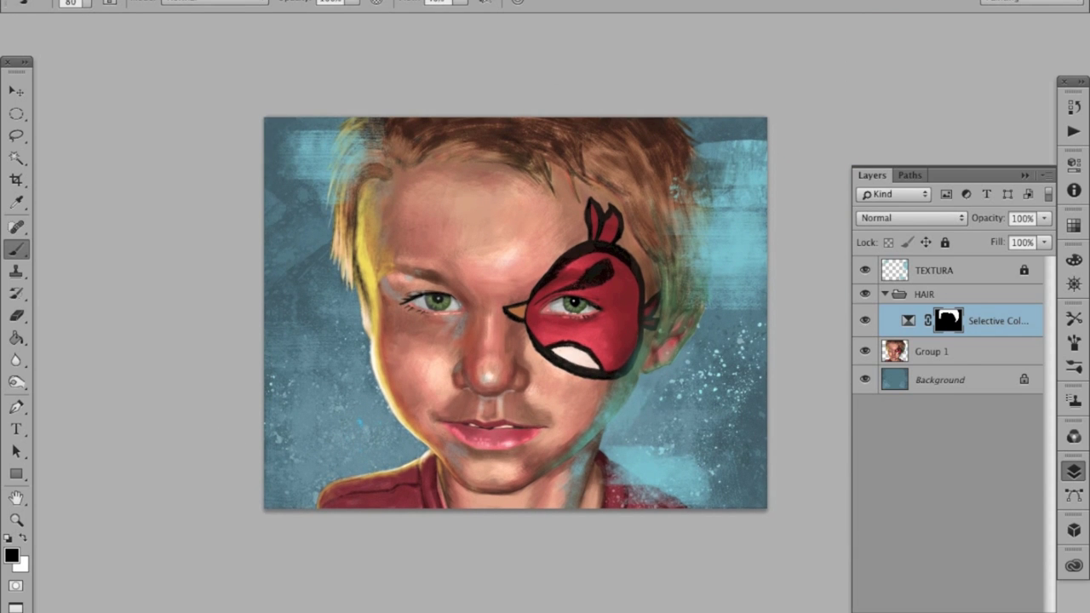
- Add a new layer in the HAIR group with Screen blending and choose a pale cream foreground color
key("alt+shift+super+n")
left_click(912, 218)
left_click(896, 341)
left_click(12, 556)
left_click(859, 440)
left_click(679, 258)
left_click(1010, 245)
- Paint cream brush strokes on the Screen layer over the hair at the left side and left fringe
left_click(380, 209, "super")
mouse_move(343, 180)
left_mouse_down()
mouse_move(339, 286)
mouse_move(325, 236)
mouse_move(334, 164)
mouse_move(331, 266)
left_mouse_up()
mouse_move(367, 169)
left_mouse_down()
mouse_move(400, 160)
mouse_move(419, 128)
mouse_move(456, 112)
left_mouse_up()
mouse_move(366, 88)
left_mouse_down()
mouse_move(341, 101)
mouse_move(312, 203)
left_mouse_up()
left_click_drag(319, 255, 337, 314)
left_click_drag(377, 150, 353, 210)
key("bracketleft")
key("bracketleft")
key("bracketleft")
key("bracketleft")
left_click_drag(347, 261, 364, 332)
key("bracketright")
key("bracketright")
key("bracketright")
key("bracketright")
key("bracketright")
mouse_move(389, 117)
left_mouse_down()
mouse_move(363, 148)
mouse_move(349, 128)
left_mouse_up()
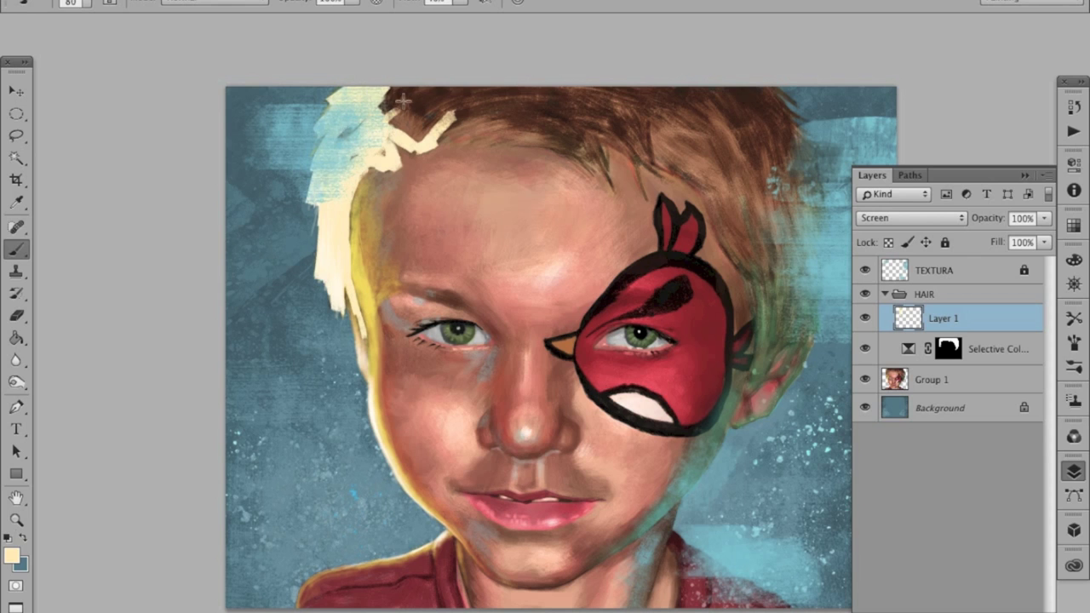
mouse_move(390, 99)
left_mouse_down()
mouse_move(384, 151)
mouse_move(416, 132)
left_mouse_up()
left_click_drag(457, 104, 421, 138)
- Cover the rest of the hair with cream, painting the crown, fringe tips and right side down to the ear
key("bracketright")
key("bracketright")
key("bracketright")
mouse_move(408, 90)
left_mouse_down()
mouse_move(439, 94)
mouse_move(409, 119)
mouse_move(460, 123)
mouse_move(510, 89)
mouse_move(456, 94)
mouse_move(474, 81)
mouse_move(539, 86)
mouse_move(552, 130)
mouse_move(663, 151)
mouse_move(551, 88)
mouse_move(665, 151)
mouse_move(685, 77)
mouse_move(690, 174)
mouse_move(769, 265)
mouse_move(706, 81)
mouse_move(695, 94)
mouse_move(730, 102)
mouse_move(757, 128)
mouse_move(779, 93)
mouse_move(761, 175)
mouse_move(758, 126)
mouse_move(741, 163)
mouse_move(773, 151)
mouse_move(769, 255)
left_mouse_up()
key("bracketleft")
key("bracketleft")
key("bracketleft")
key("bracketleft")
key("bracketleft")
key("bracketleft")
mouse_move(779, 188)
left_mouse_down()
mouse_move(786, 253)
mouse_move(760, 328)
mouse_move(766, 367)
mouse_move(800, 106)
mouse_move(811, 213)
mouse_move(836, 162)
left_mouse_up()
mouse_move(434, 137)
left_mouse_down()
mouse_move(587, 152)
mouse_move(621, 183)
mouse_move(665, 196)
mouse_move(738, 290)
left_mouse_up()
key("bracketleft")
key("bracketleft")
key("bracketleft")
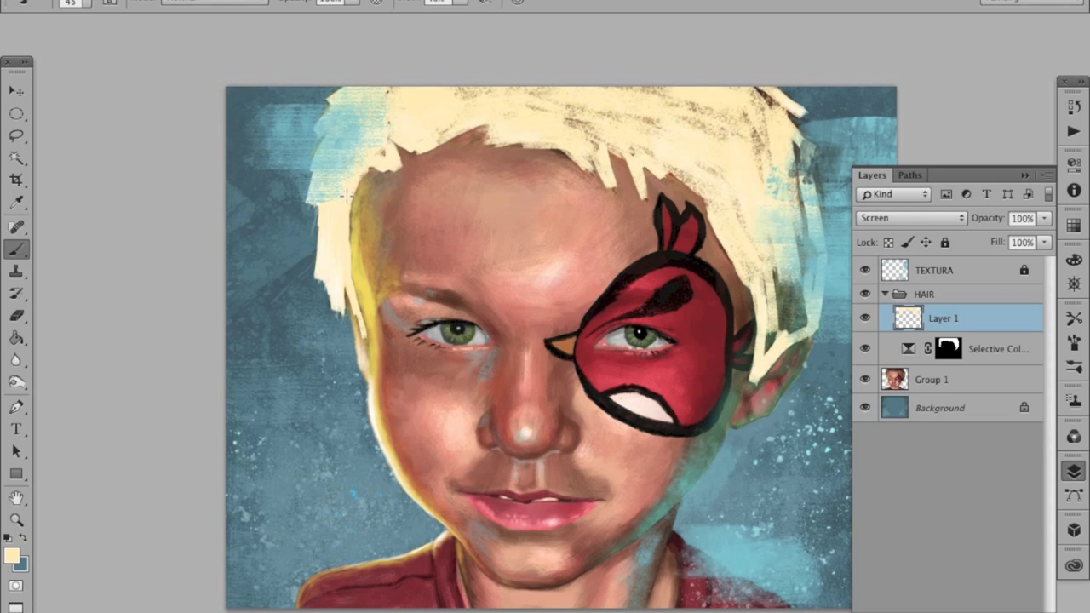
left_click_drag(758, 83, 801, 124)
key("bracketright")
key("bracketright")
key("bracketright")
left_click_drag(786, 312, 804, 159)
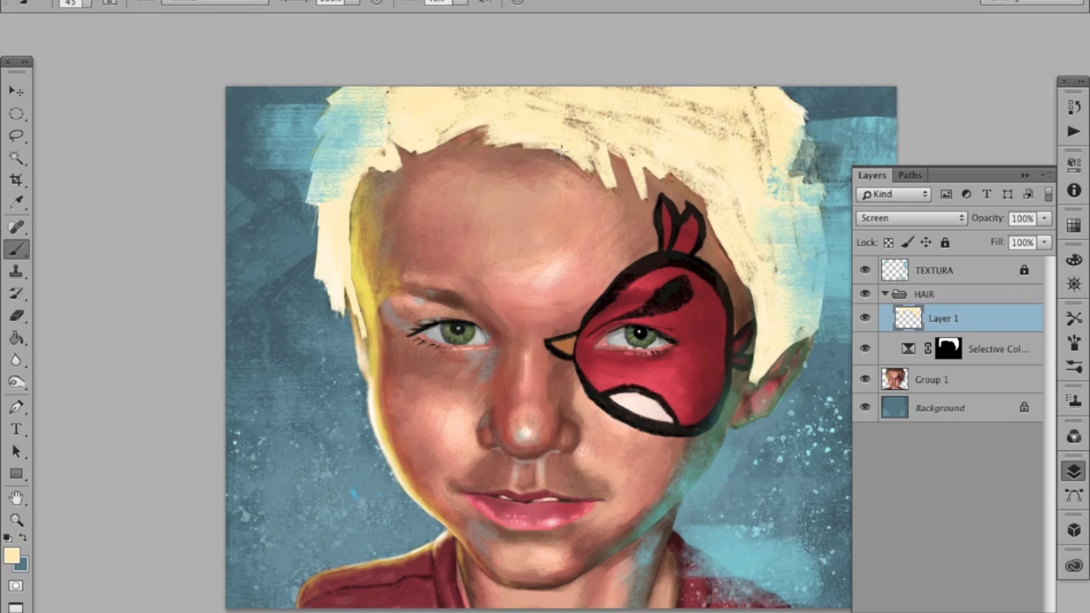
- Set the Screen layer's opacity to 83% and split the Underlying Layer black slider to 0 / 200 in its blending options
double_click(997, 317)
left_click_drag(613, 26, 960, 81)
left_click_drag(554, 340, 480, 352)
left_click_drag(758, 434, 953, 433)
left_click_drag(915, 154, 911, 157)
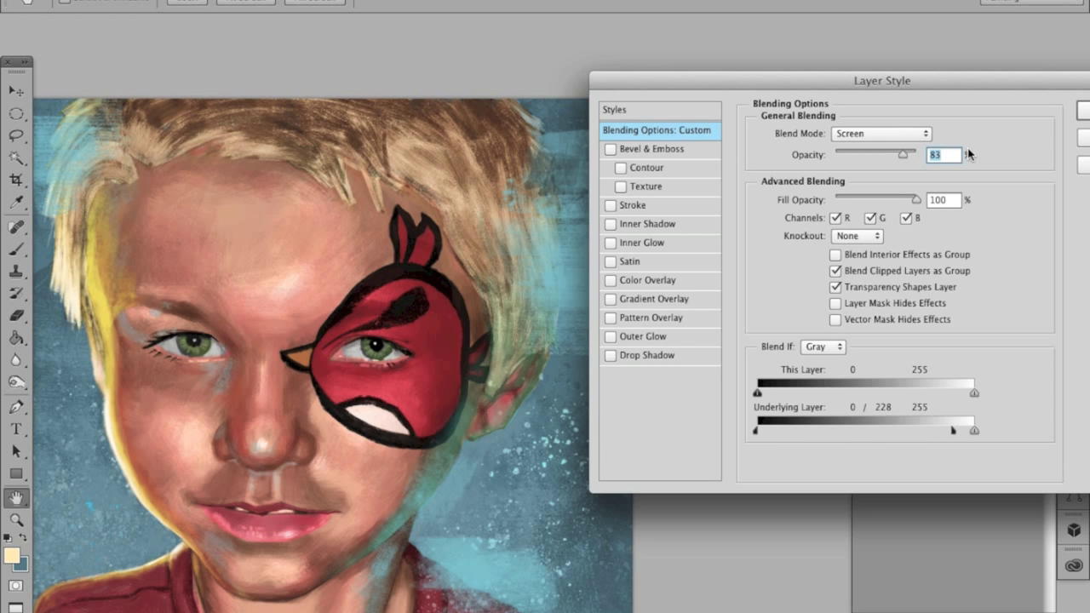
mouse_move(948, 432)
left_mouse_down()
mouse_move(915, 432)
mouse_move(928, 432)
left_mouse_up()
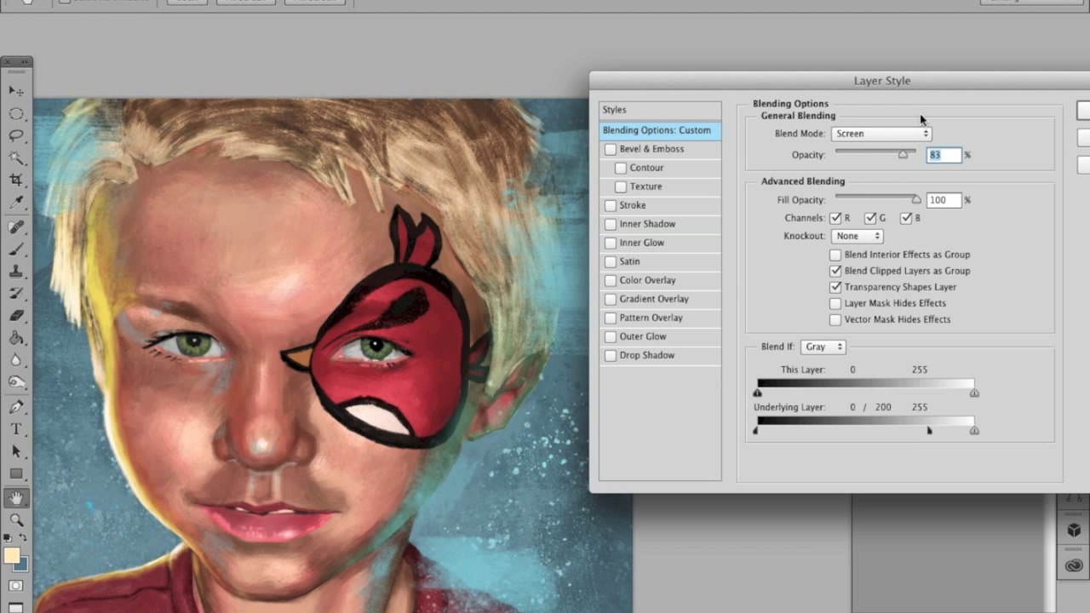
left_click(1086, 110)
- Add a Levels adjustment above the cream hair layer and raise the Red channel's output black level to 21
left_click_drag(642, 435, 761, 411)
left_click(956, 610)
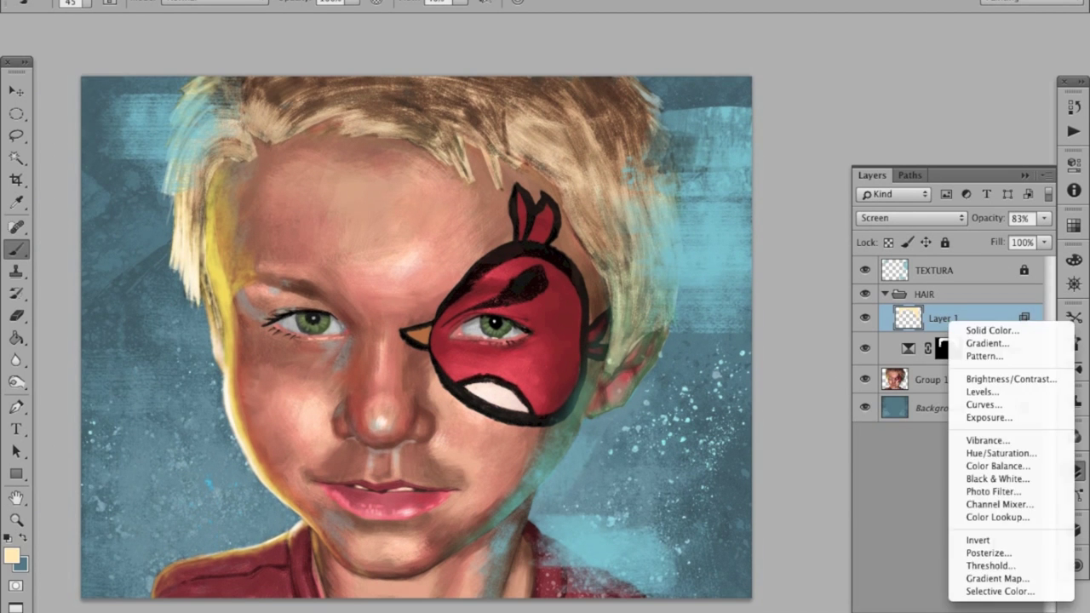
left_click(983, 392)
mouse_move(904, 384)
left_mouse_down()
mouse_move(923, 382)
mouse_move(901, 384)
left_mouse_up()
mouse_move(1034, 378)
left_mouse_down()
mouse_move(1018, 376)
mouse_move(1037, 381)
left_mouse_up()
left_click_drag(906, 381, 914, 378)
left_click(940, 236)
left_click(941, 248)
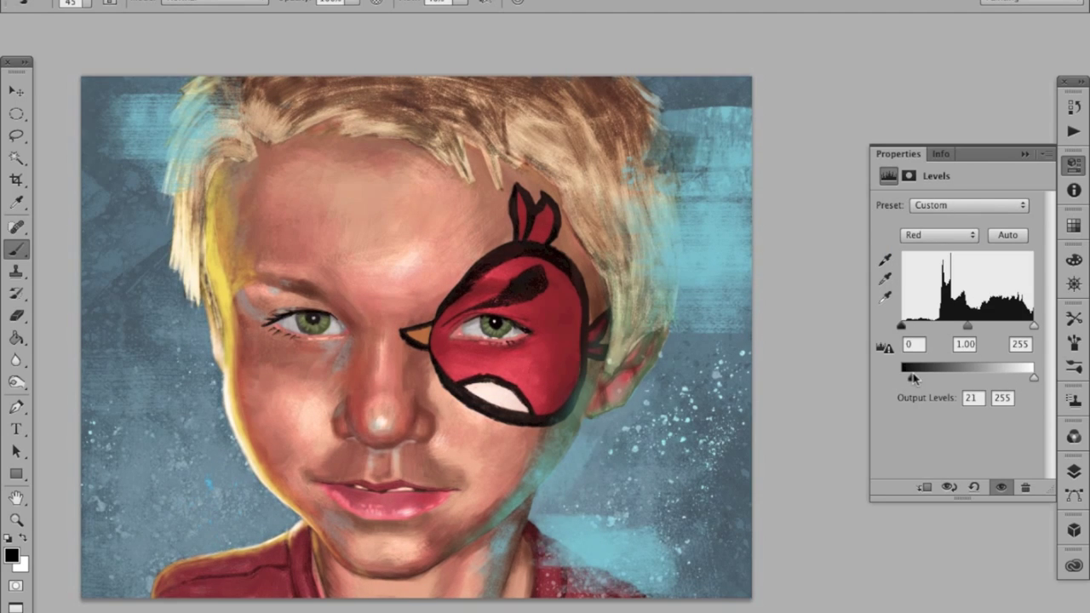
left_click_drag(1022, 382, 1035, 381)
- Adjust the Levels output ranges of the Green and Blue channels and set the RGB output white level to 230
left_click(938, 237)
left_click(938, 248)
left_click_drag(902, 378, 920, 380)
left_click(946, 235)
left_click(942, 248)
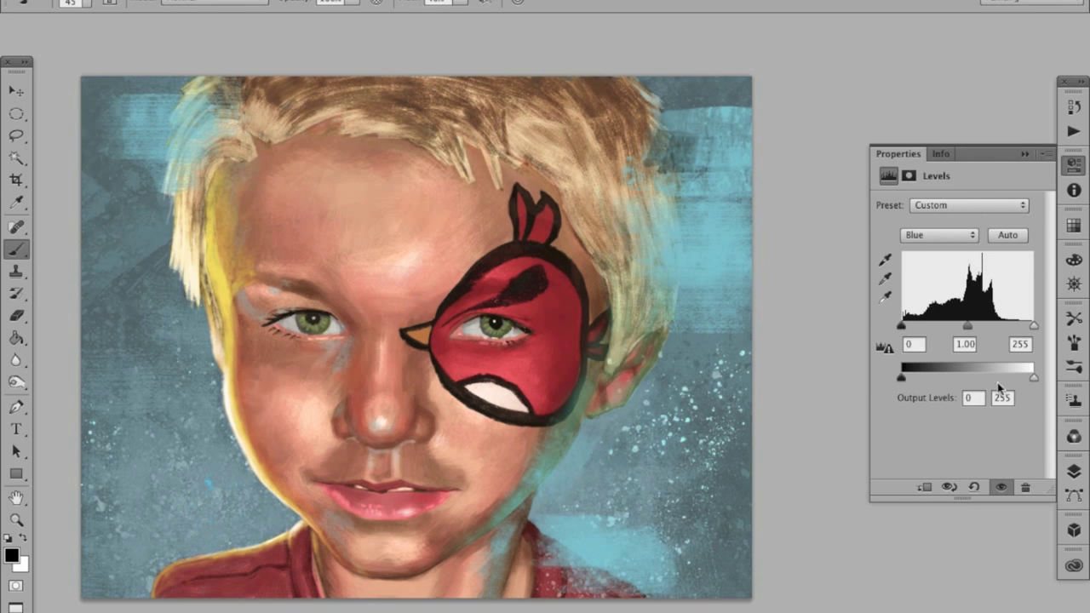
left_click_drag(1024, 380, 1028, 381)
left_click(938, 234)
left_click(933, 195)
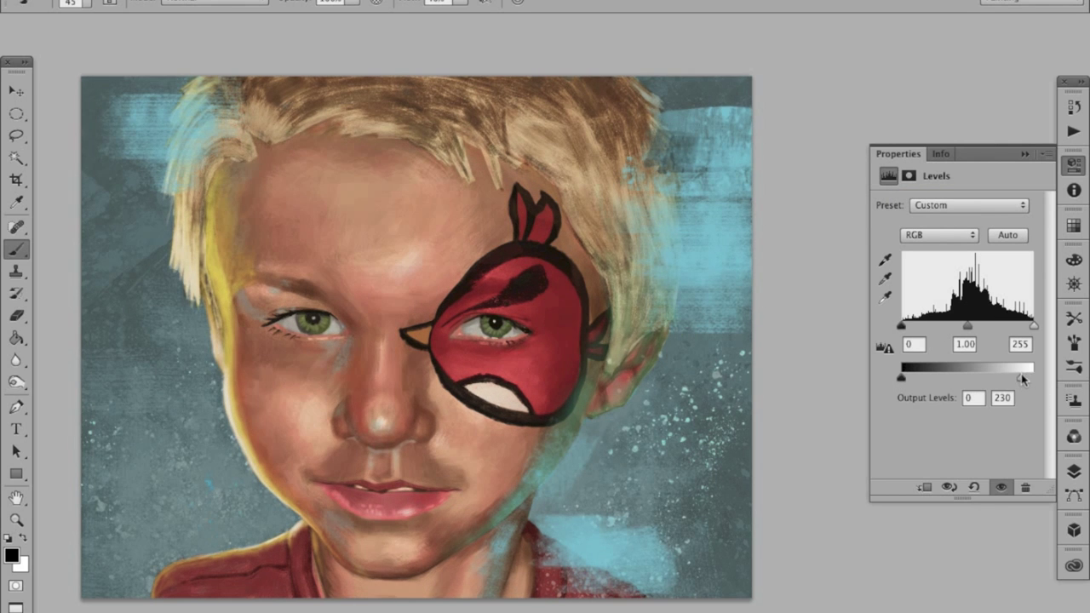
- Load the inverted HAIR channel as a selection, fill the Levels mask with black there, and deselect
key("F7")
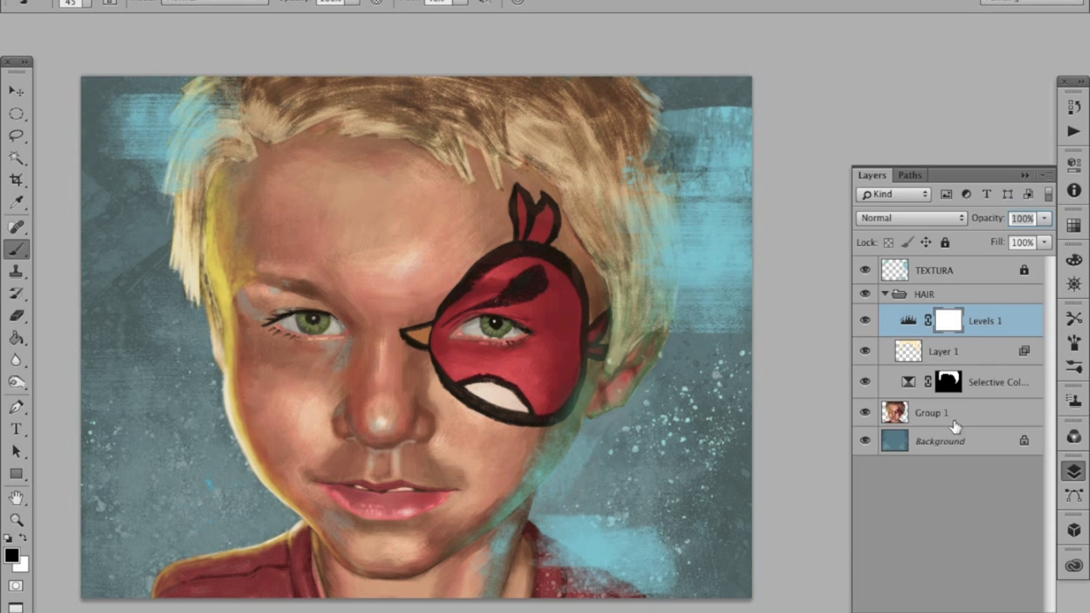
left_click(247, 0)
left_click(414, 321)
left_click(755, 121)
left_click(730, 139)
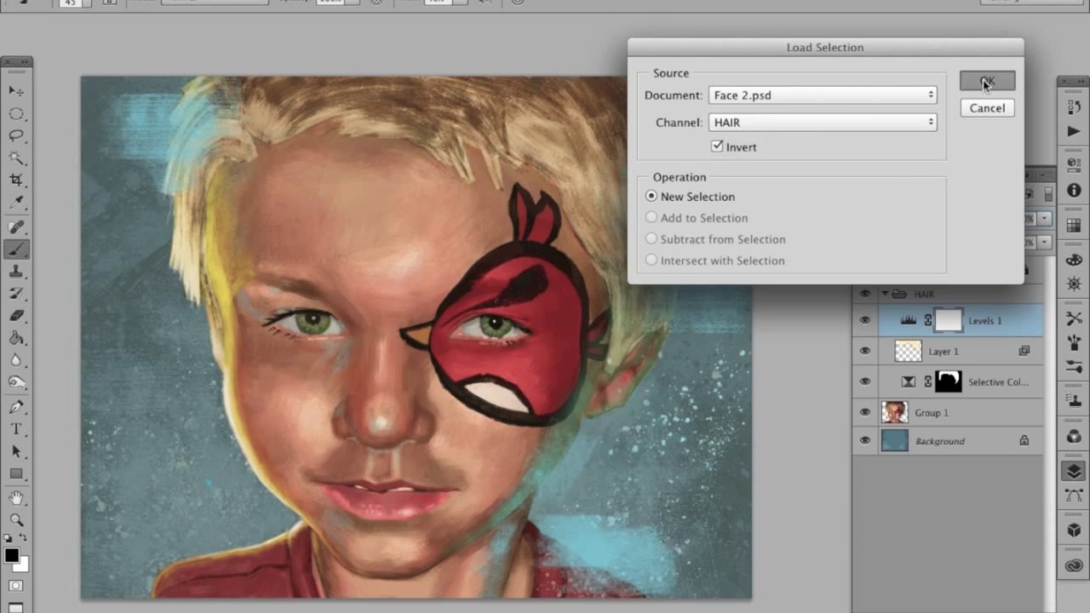
left_click(983, 80)
key("alt+BackSpace")
key("super+d")
- Paint with black on the Screen layer to soften the cream strokes at the fringe tips and right hair edge
left_click(287, 180, "super")
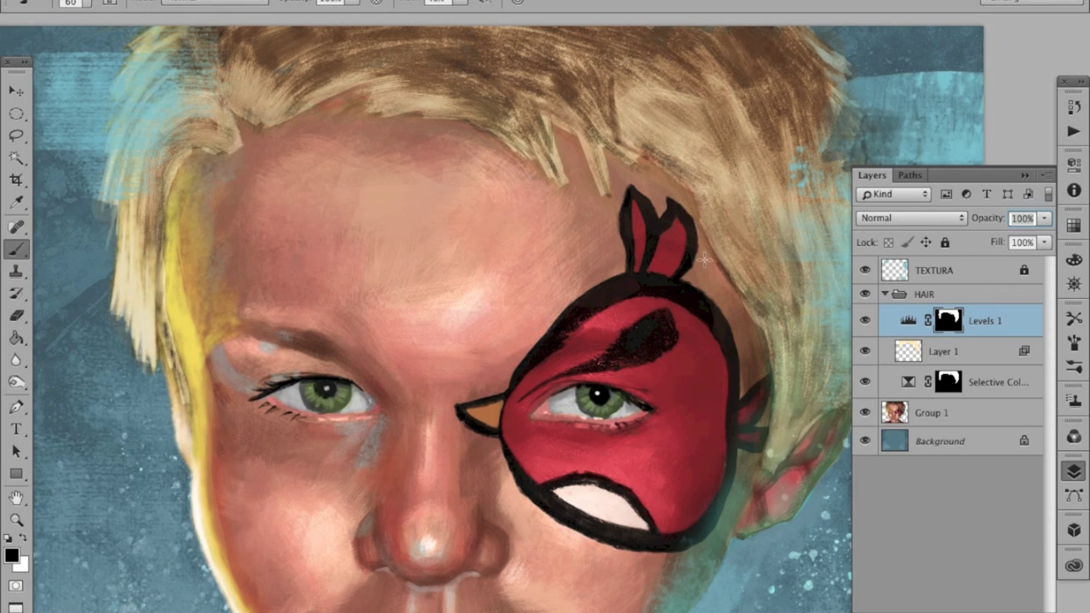
scroll(703, 356, "right", 5)
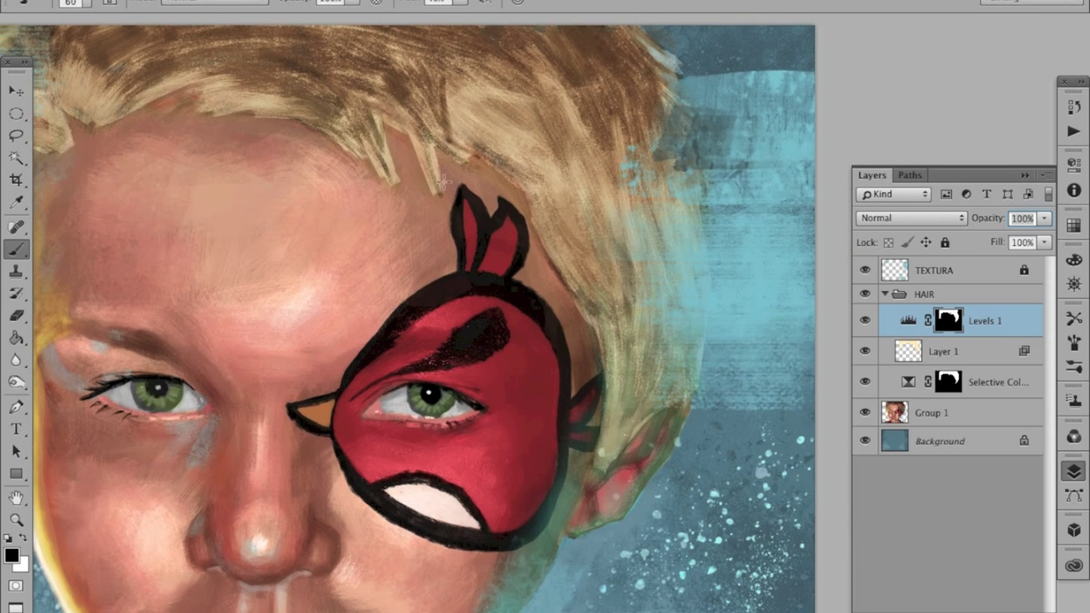
scroll(207, 168, "left", 3)
scroll(207, 167, "up", 1)
left_click(907, 359)
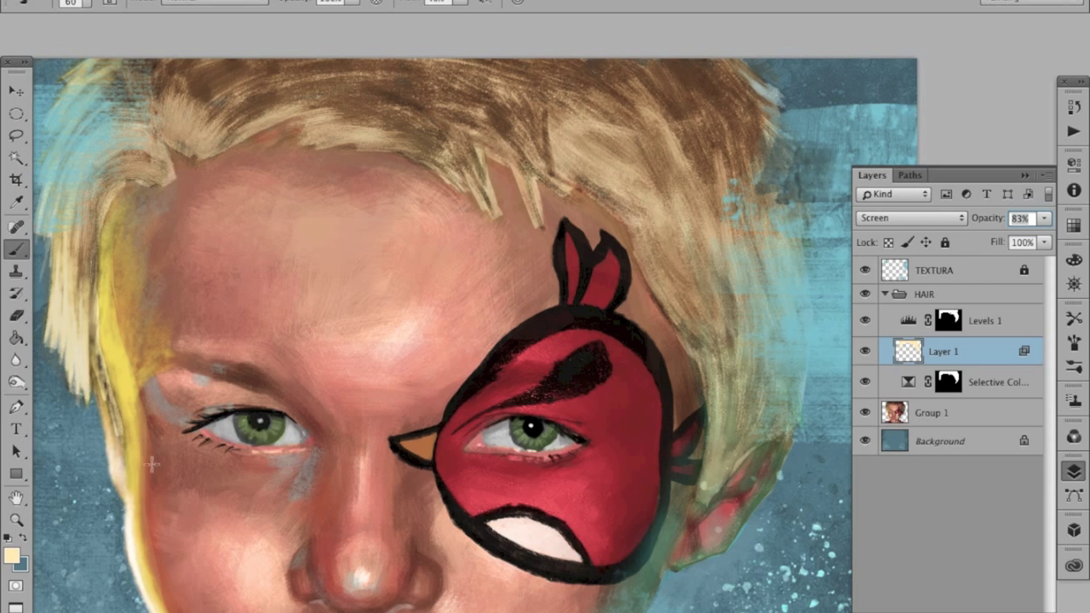
key("x")
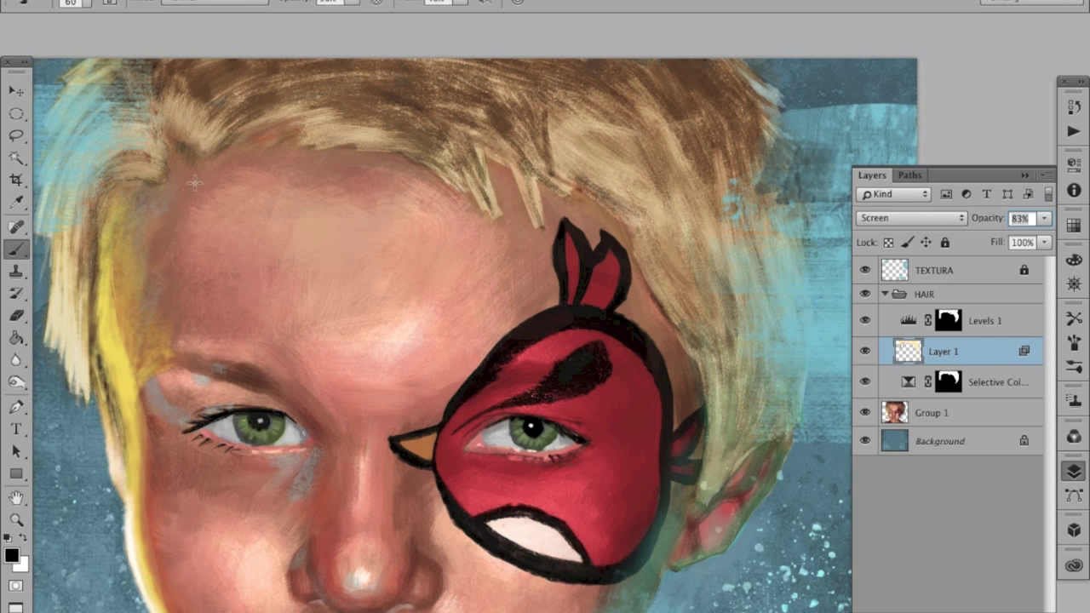
left_click_drag(498, 202, 513, 230)
mouse_move(482, 153)
left_mouse_down()
mouse_move(495, 198)
mouse_move(548, 246)
left_mouse_up()
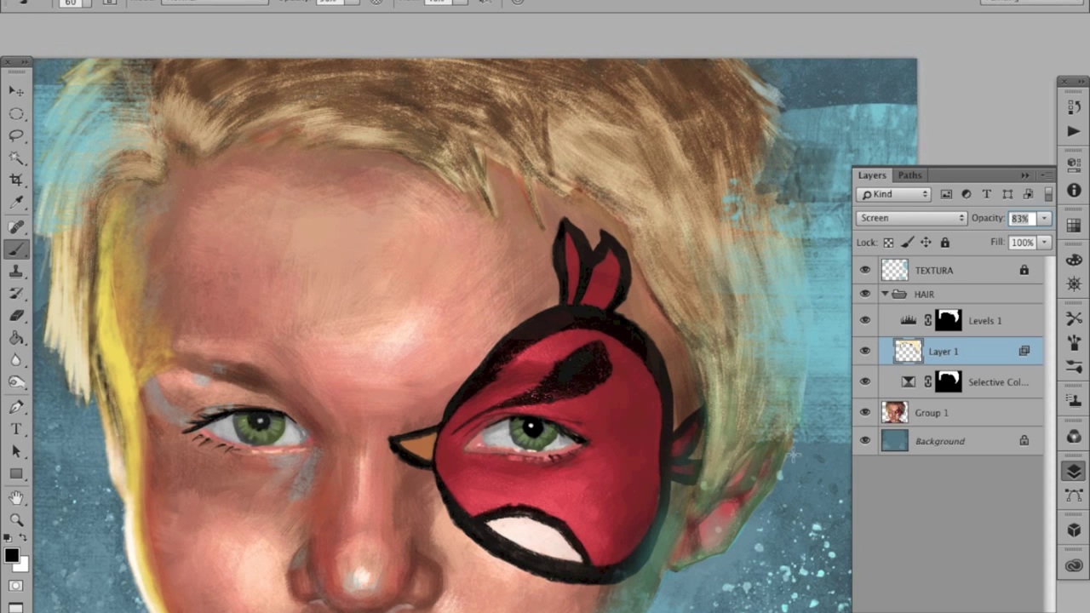
left_click_drag(820, 341, 750, 410)
mouse_move(742, 209)
left_mouse_down()
mouse_move(725, 164)
mouse_move(697, 180)
mouse_move(725, 257)
left_mouse_up()
- Paint thin dark strands with a size 30 black brush through the hair beside the right temple
key("bracketleft")
key("bracketleft")
key("bracketleft")
mouse_move(598, 180)
left_mouse_down()
mouse_move(642, 269)
mouse_move(654, 341)
left_mouse_up()
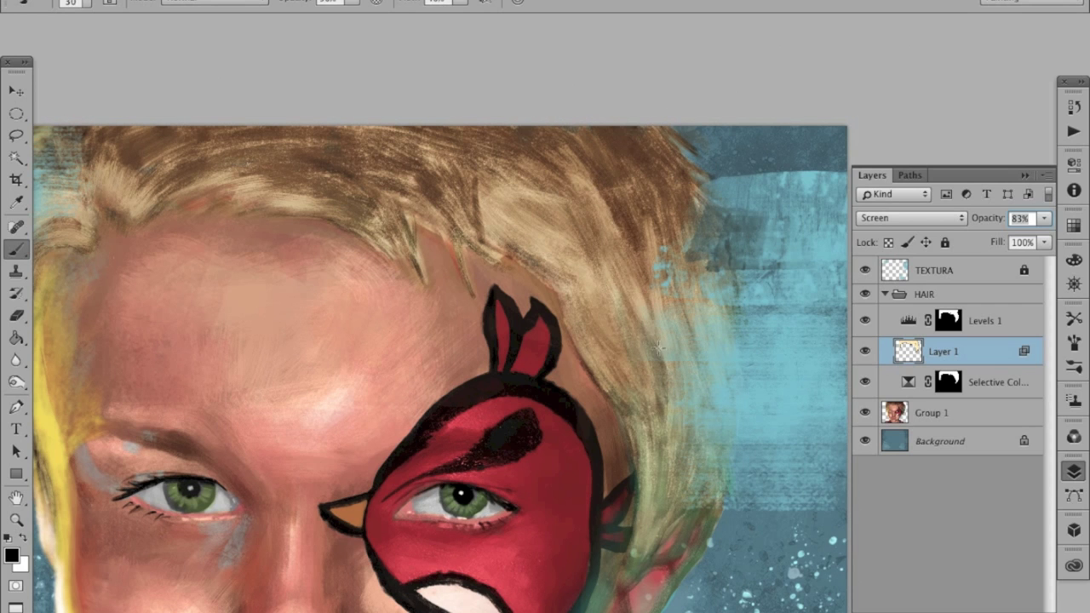
left_click_drag(600, 240, 662, 375)
left_click_drag(613, 317, 664, 425)
left_click_drag(654, 367, 671, 467)
left_click_drag(616, 360, 660, 436)
left_click_drag(692, 424, 705, 487)
left_click_drag(709, 317, 714, 460)
- Paint fine black strands across the fringe and through the left side of the hair
mouse_move(551, 183)
left_mouse_down()
mouse_move(458, 151)
mouse_move(562, 187)
left_mouse_up()
left_click_drag(521, 150, 585, 217)
left_click_drag(504, 163, 627, 195)
mouse_move(460, 181)
left_mouse_down()
mouse_move(694, 298)
mouse_move(553, 175)
mouse_move(350, 173)
mouse_move(266, 210)
left_mouse_up()
left_click_drag(364, 164, 230, 226)
left_click_drag(363, 177, 445, 170)
left_click_drag(143, 300, 121, 414)
left_click_drag(123, 341, 138, 455)
left_click_drag(225, 209, 277, 162)
left_click_drag(417, 205, 516, 240)
left_click_drag(484, 162, 560, 182)
left_click_drag(504, 163, 588, 204)
- Enlarge the brush and paint broader black strokes through the hair above the bird and along the right side
key("bracketright")
key("bracketright")
key("bracketright")
left_click_drag(636, 235, 748, 305)
left_click_drag(665, 248, 758, 332)
left_click_drag(619, 204, 698, 247)
left_click_drag(712, 242, 763, 362)
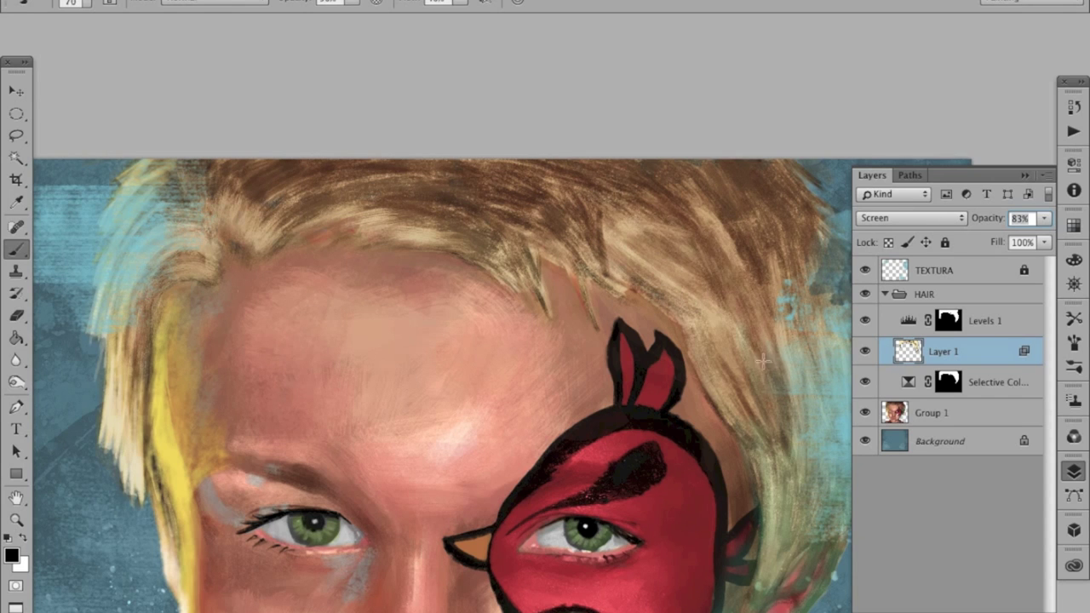
- Switch to white and paint light highlight strands across the fringe on the Screen layer
key("x")
left_click_drag(607, 223, 686, 281)
left_click_drag(568, 198, 692, 239)
left_click_drag(455, 180, 536, 212)
left_click_drag(479, 164, 517, 211)
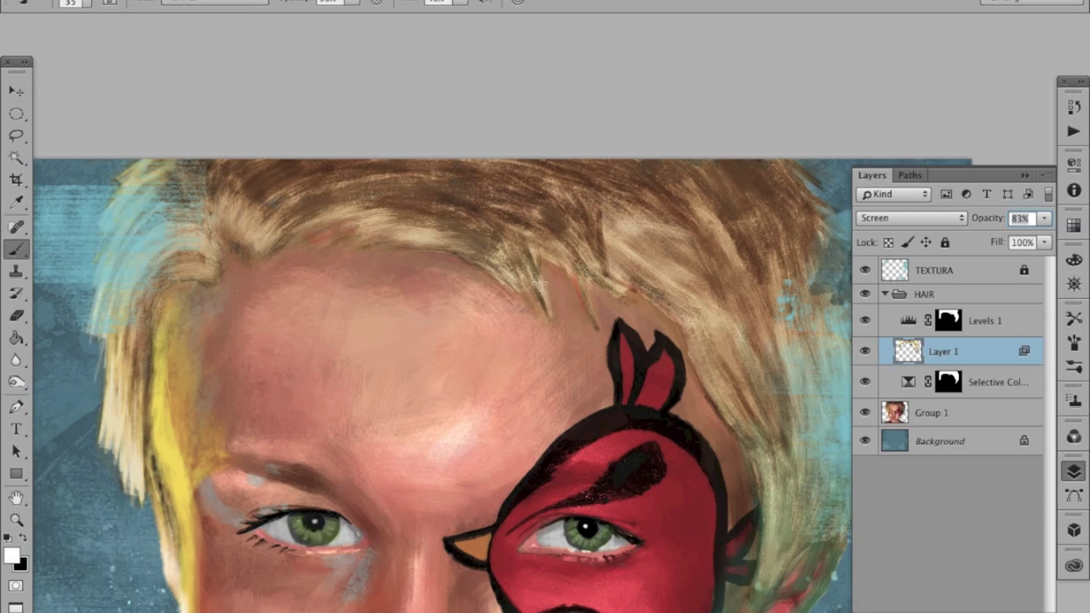
- Add a new empty layer above the Levels adjustment in the HAIR group
left_click(744, 355, "alt")
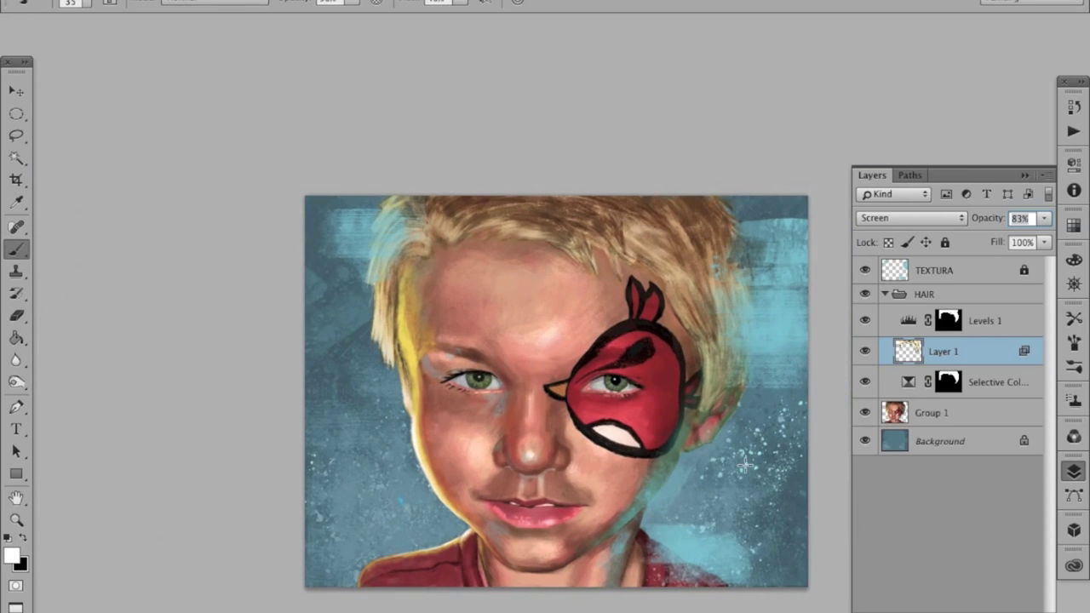
left_click(988, 332)
key("alt+shift+super+n")
left_click(463, 287, "super")
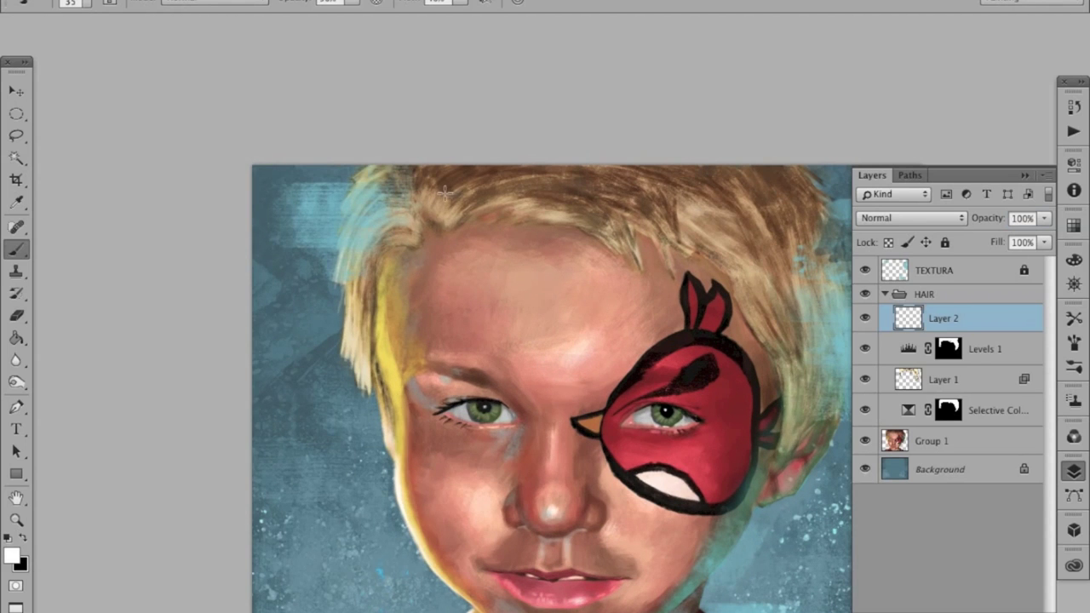
- Paint white highlight strands down the left side of the hair on Layer 2, slightly enlarging the brush
left_click_drag(362, 298, 366, 380)
left_click_drag(361, 253, 354, 310)
key("bracketright")
key("bracketright")
left_click_drag(409, 242, 372, 212)
left_click_drag(412, 243, 375, 229)
- Paint broad white highlight strokes across the top of the fringe and through the hair above the bird
mouse_move(461, 169)
left_mouse_down()
mouse_move(426, 196)
mouse_move(438, 206)
left_mouse_up()
left_click_drag(480, 177, 448, 216)
mouse_move(494, 169)
left_mouse_down()
mouse_move(434, 181)
mouse_move(464, 208)
left_mouse_up()
left_click_drag(532, 188, 478, 208)
left_click_drag(516, 169, 468, 189)
mouse_move(547, 181)
left_mouse_down()
mouse_move(489, 194)
mouse_move(470, 175)
left_mouse_up()
mouse_move(576, 224)
left_mouse_down()
mouse_move(630, 251)
mouse_move(563, 204)
mouse_move(673, 200)
mouse_move(748, 230)
left_mouse_up()
left_click_drag(724, 230, 771, 305)
left_click_drag(731, 248, 777, 321)
left_click_drag(600, 172, 757, 206)
left_click_drag(704, 182, 754, 234)
- In Layer 2's blending options, set opacity to 69% and split the underlying layer's black slider to 0 / 219
double_click(992, 327)
left_click_drag(642, 492, 464, 472)
left_click_drag(660, 64, 983, 53)
left_click_drag(511, 375, 442, 351)
left_click_drag(744, 399, 918, 397)
left_click_drag(901, 122, 845, 127)
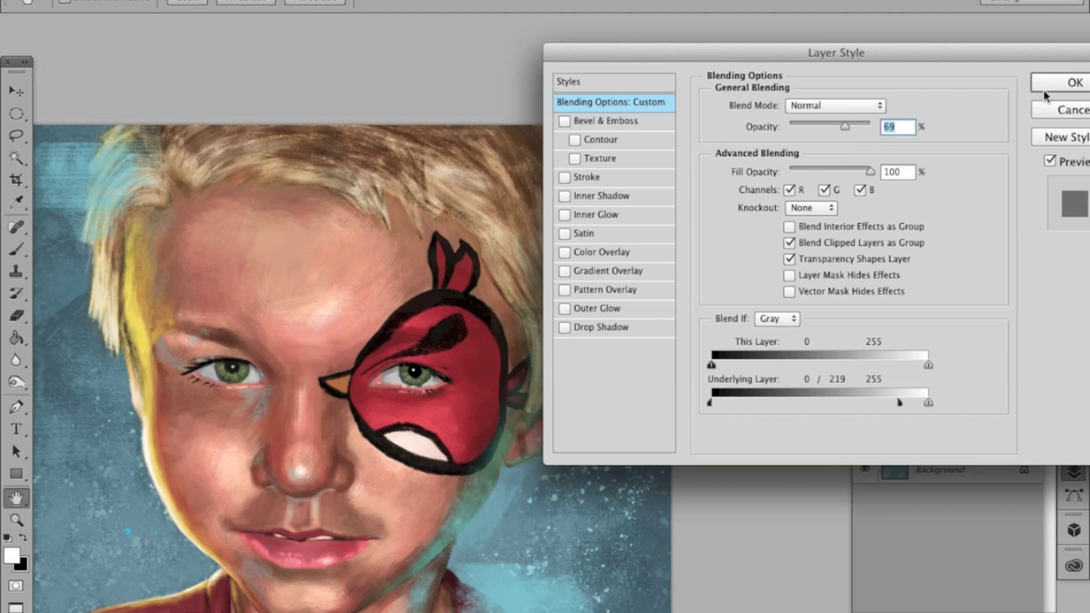
left_click(1075, 83)
- Set Layer 2's blend mode to Soft Light and toggle its visibility to compare the hair
key("ctrl+plus")
left_click(903, 224)
left_click(905, 415)
key("super+minus")
left_click(867, 320)
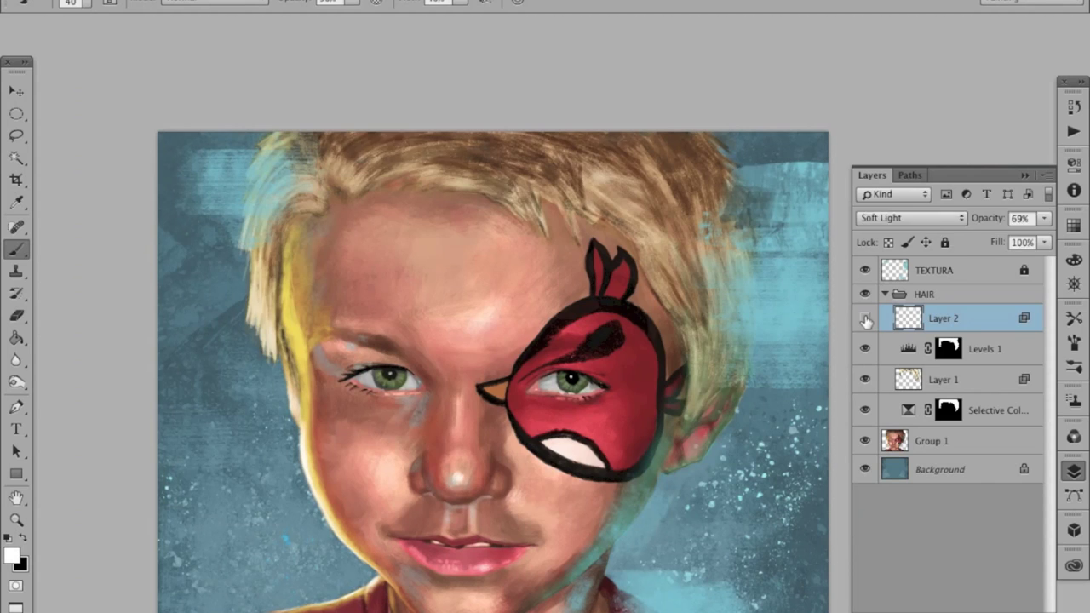
- Set Layer 2's opacity to 73% and its underlying layer's black split to 0 / 106, comparing the result with the original
double_click(962, 322)
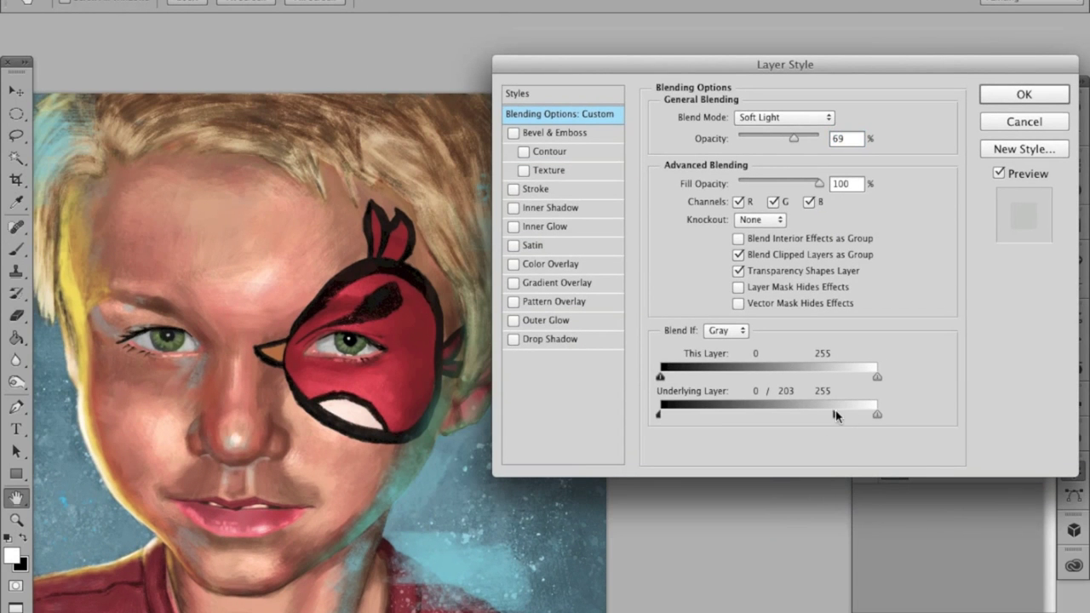
left_click(999, 174)
left_click(999, 174)
left_click_drag(794, 138, 798, 139)
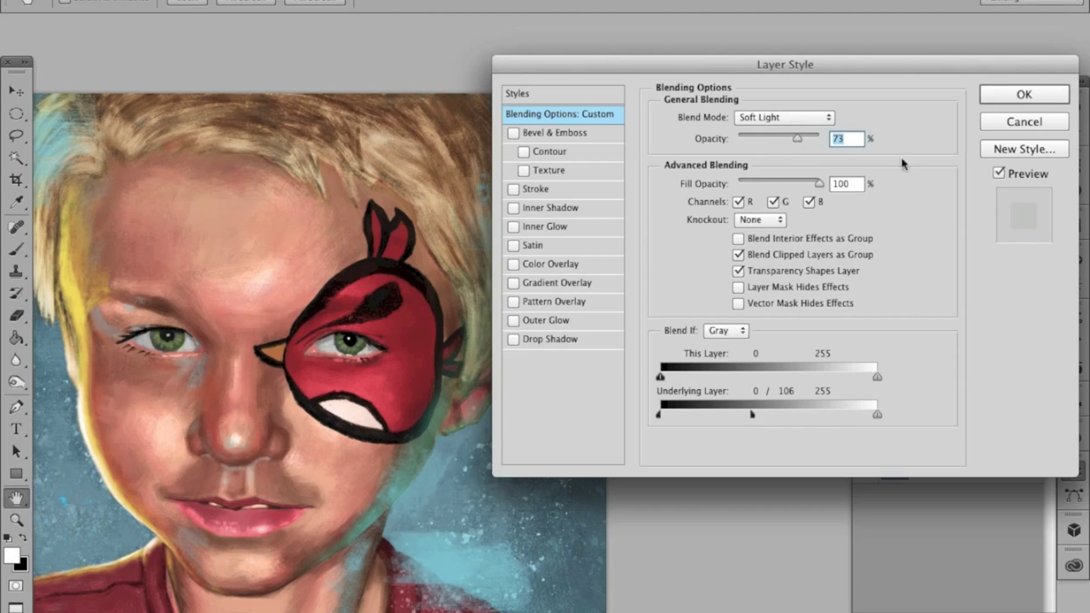
left_click(1024, 95)
left_click_drag(604, 455, 764, 438)
left_click(766, 440, "alt")
left_click(866, 319)
left_click(865, 319)
- Add a Hue/Saturation adjustment above Layer 2 with hue about +8, increased saturation and lightness -1
left_click(952, 611)
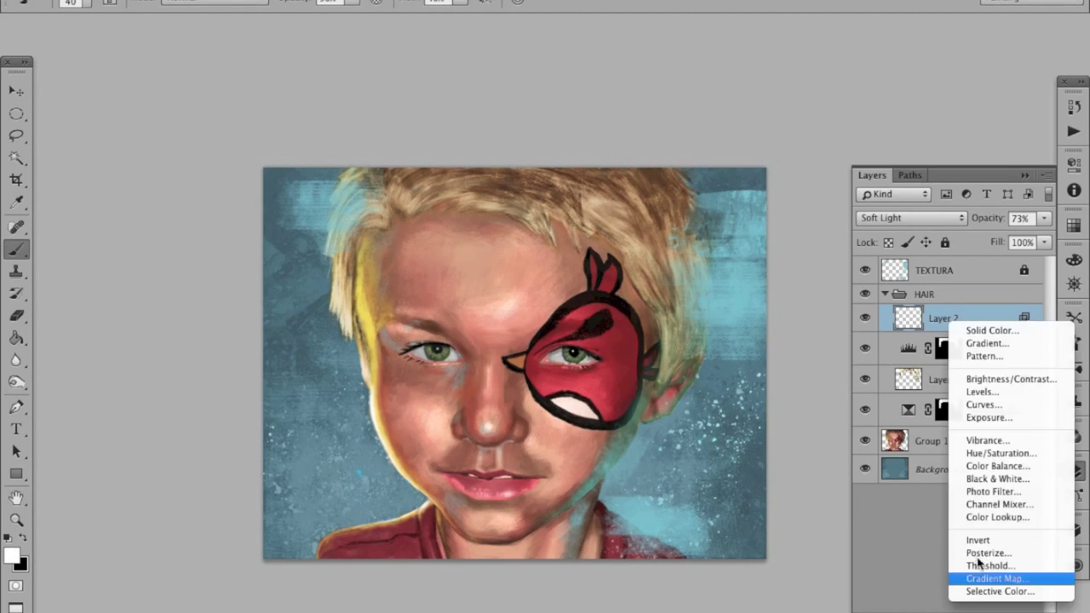
left_click(998, 453)
left_click_drag(957, 269, 956, 339)
left_click_drag(961, 267, 962, 268)
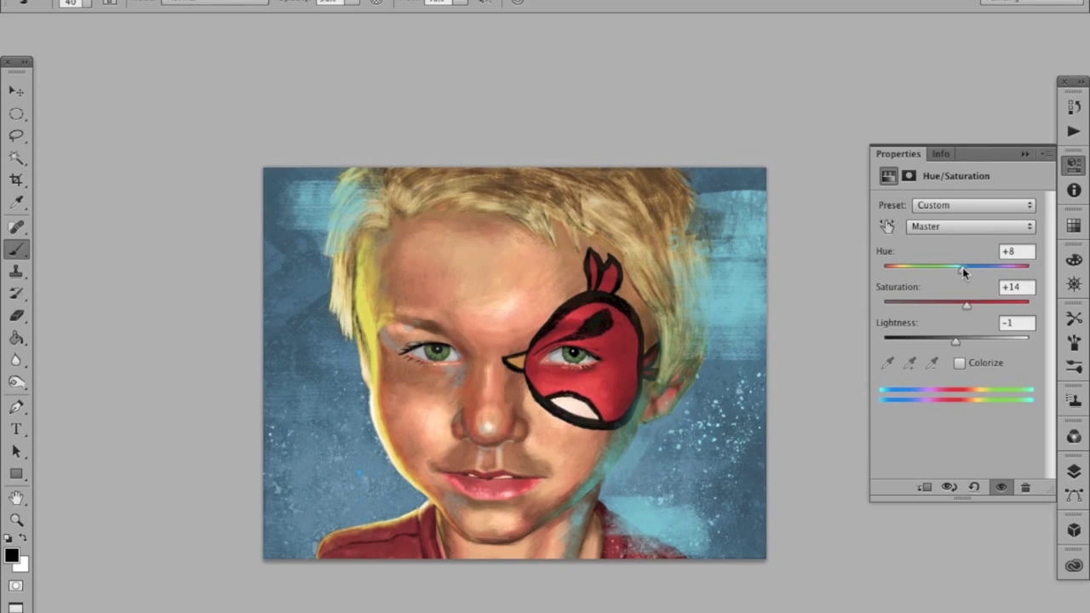
left_click_drag(966, 308, 973, 306)
left_click_drag(963, 269, 962, 270)
- Load the saved selection of everything outside the hair, fill it black on the Hue/Saturation mask, and deselect
left_click(1074, 471)
key("l")
left_click(351, 0)
left_click(424, 325)
left_click(986, 79)
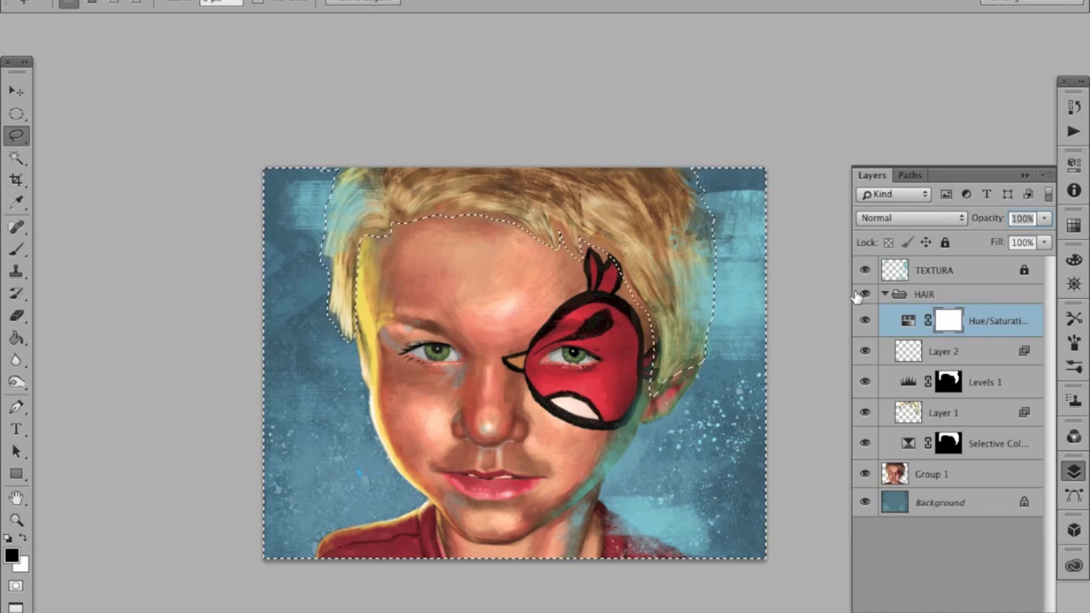
key("super+d")
left_click(547, 246, "super")
key("b")
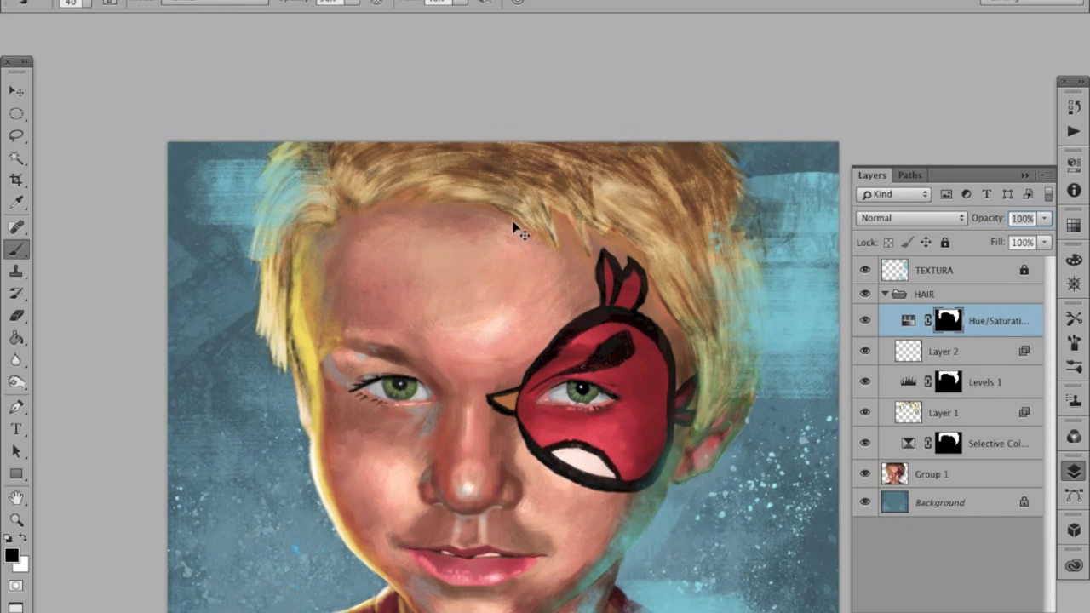
- Examine the masked hair edges up close along the forehead, around the bird and on both sides of the head
left_click(516, 223, "super")
left_click(444, 205, "ctrl")
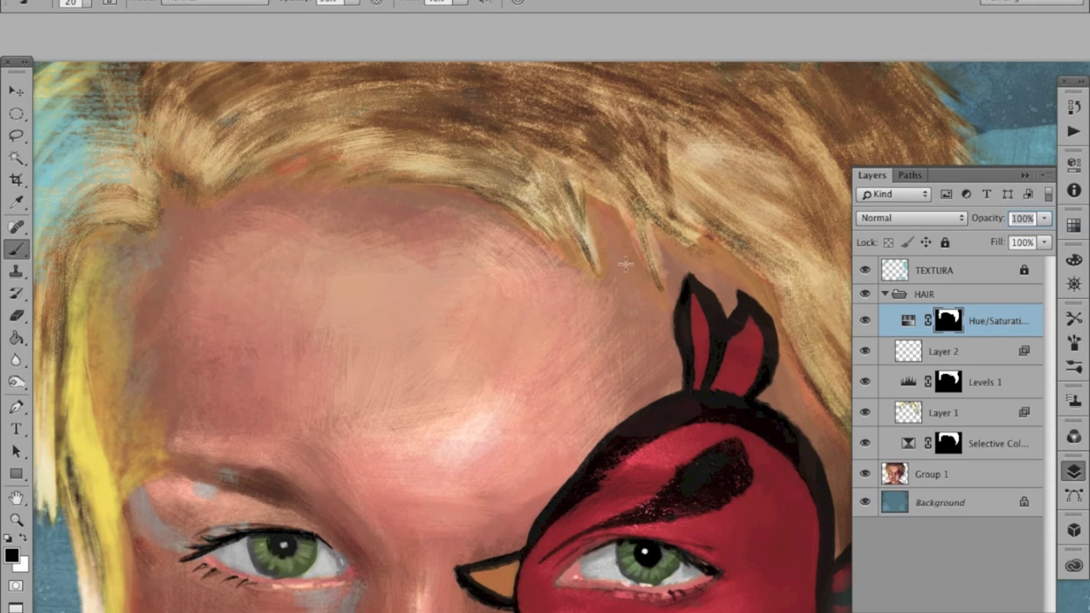
scroll(552, 243, "right", 3)
scroll(596, 240, "down", 1)
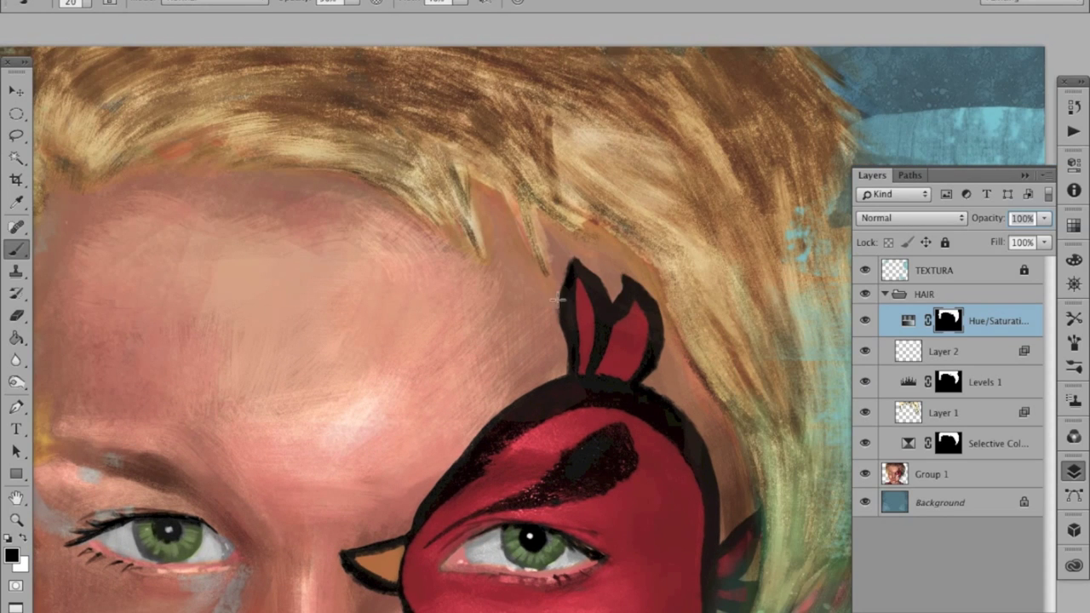
left_click_drag(755, 430, 653, 340)
left_click(777, 337, "alt")
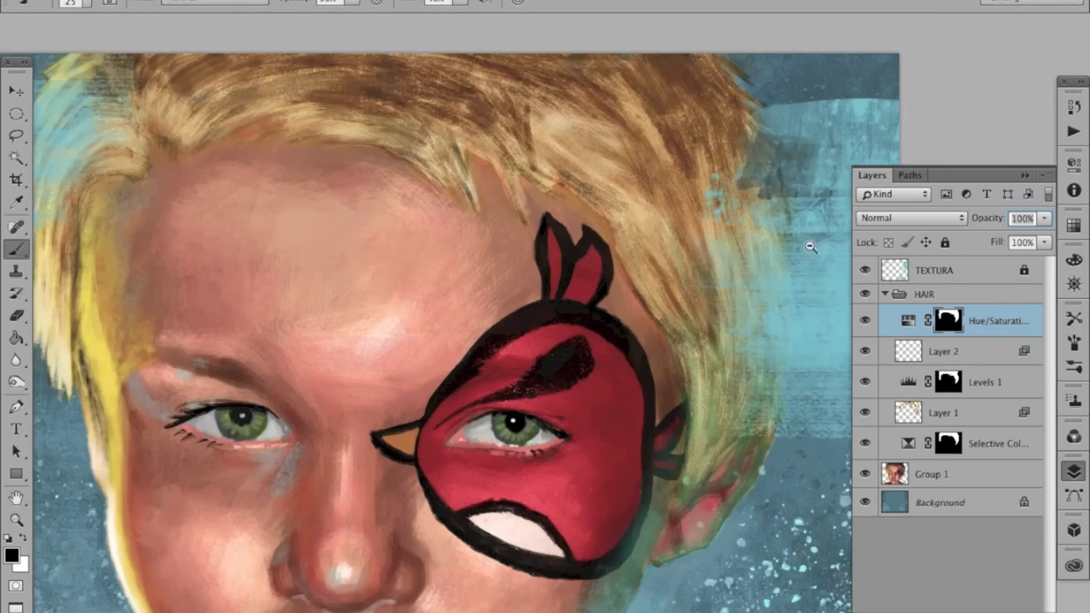
left_click_drag(563, 418, 734, 478)
left_click(640, 333, "alt")
left_click(639, 333, "alt")
left_click(640, 333, "alt")
left_click_drag(784, 542, 709, 508)
- Add a Curves adjustment above the Hue/Saturation layer and bend its curve to adjust the hair's tones
left_click(952, 610)
left_click(995, 407)
left_click(994, 405)
key("ctrl+plus")
key("ctrl+plus")
left_click_drag(963, 307, 970, 301)
- Restrict the Curves adjustment to the hair by loading the saved selection and filling its mask black outside the hair, then compare
left_click(1074, 472)
left_click(262, 0)
mouse_move(351, 1)
left_click(427, 332)
left_click(757, 123)
left_click(750, 150)
left_click(987, 81)
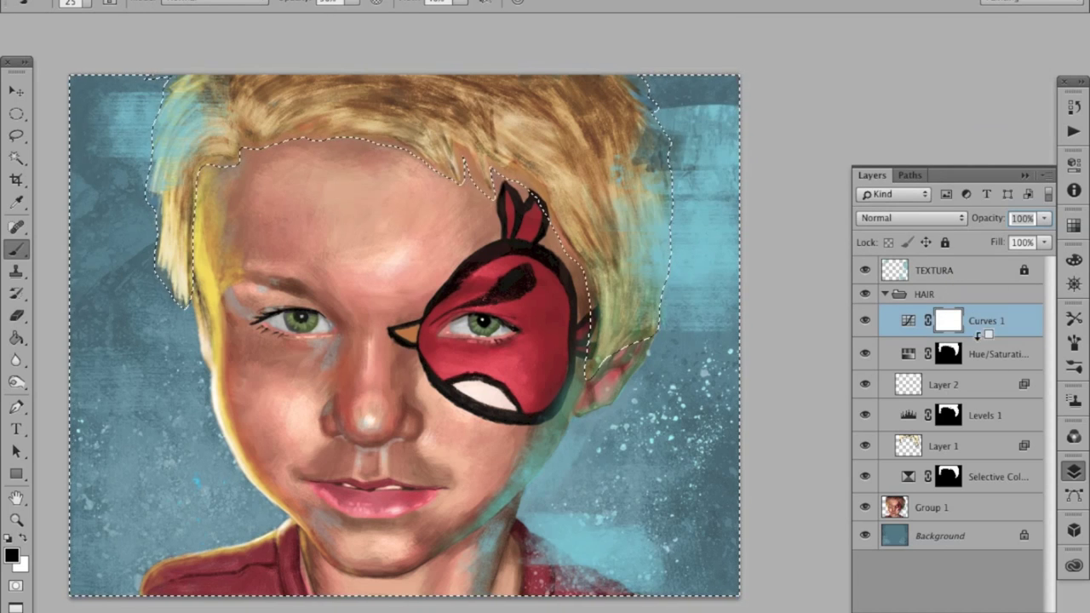
key("alt+BackSpace")
key("super+d")
left_click(865, 322)
left_click(865, 322)
- Collapse the HAIR group and add a new empty layer directly above the Background in Multiply mode
scroll(368, 164, "up", 1)
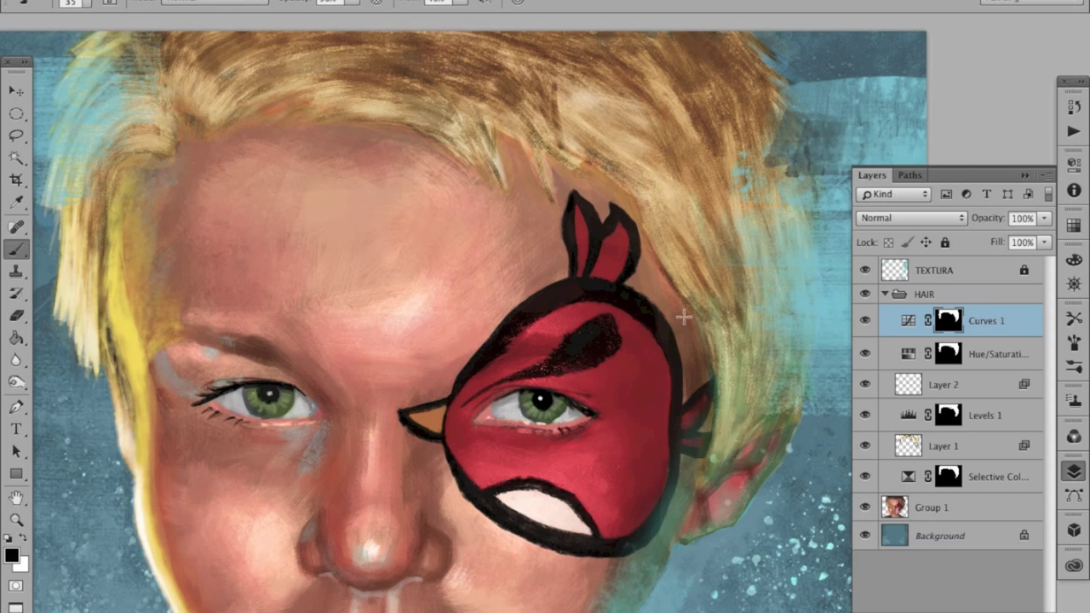
scroll(388, 263, "left", 5)
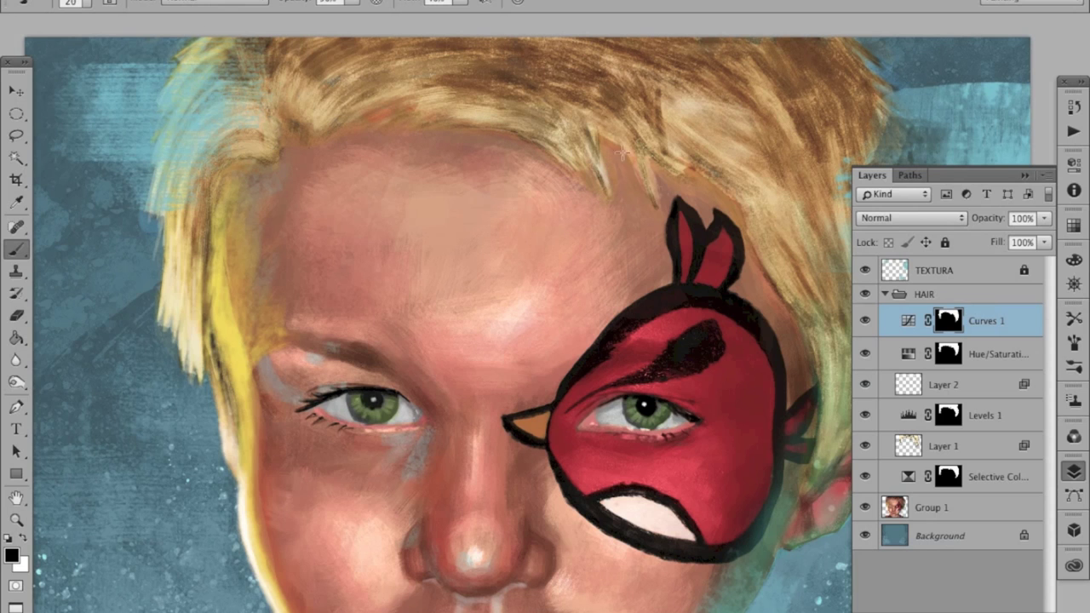
left_click(722, 414, "alt")
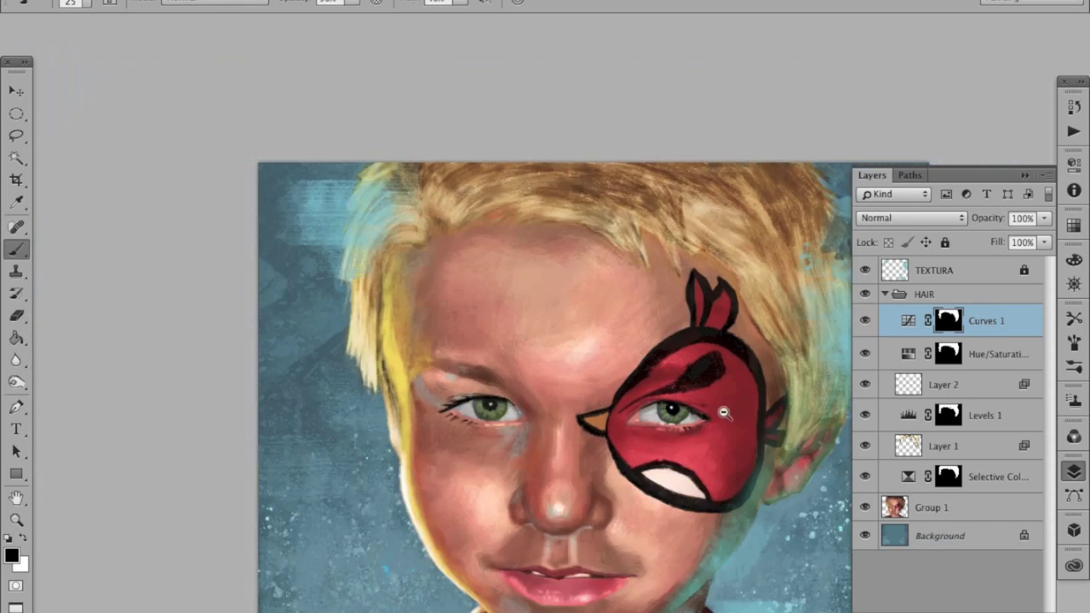
left_click(722, 414, "alt")
left_click_drag(722, 414, 627, 323)
left_click(886, 295)
left_click(795, 415, "super")
left_click_drag(796, 419, 825, 455)
left_click(974, 349)
key("alt+shift+super+n")
left_click(908, 219)
left_click(906, 267)
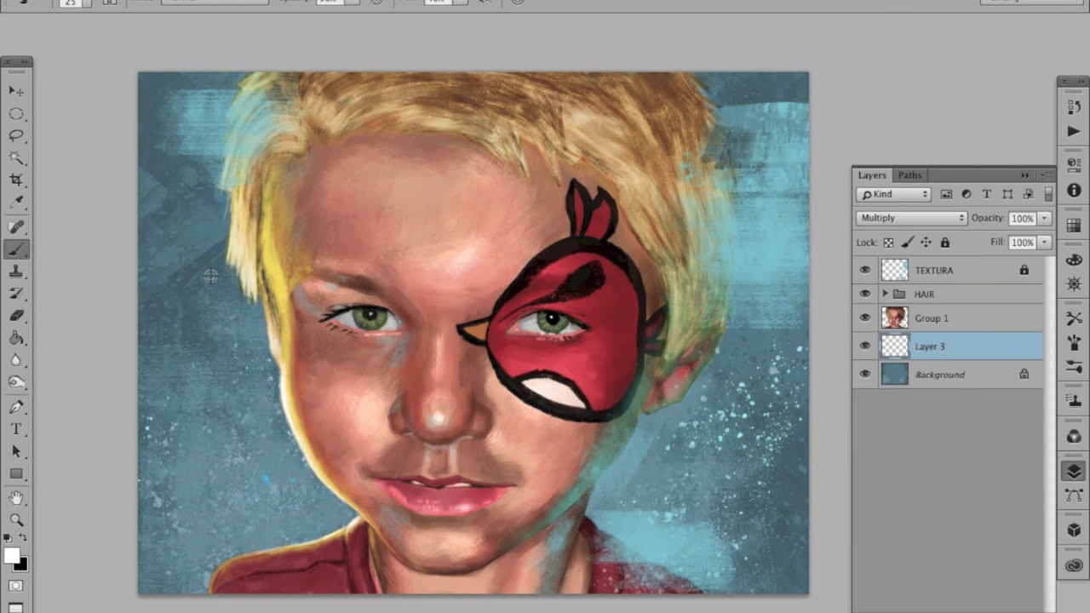
- Choose the 90 px textured brush, enlarge it to 500 px, and paint a blue stroke on the background left of the face
right_click(229, 333)
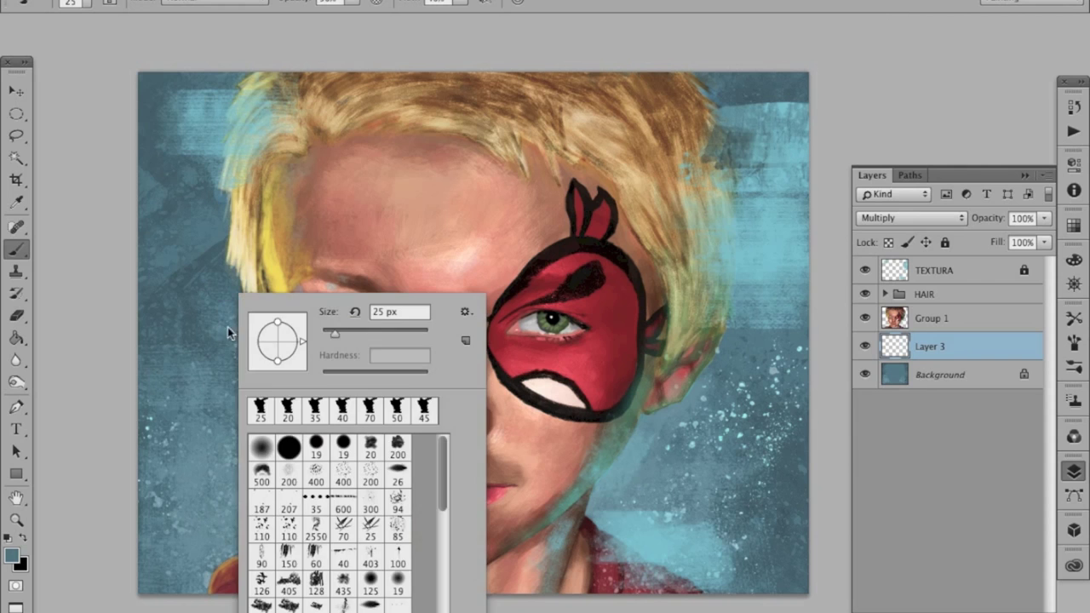
double_click(262, 553)
key("bracketright")
key("bracketright")
key("bracketright")
key("bracketright")
key("bracketright")
key("bracketright")
mouse_move(204, 298)
left_mouse_down()
mouse_move(227, 271)
mouse_move(256, 310)
mouse_move(243, 356)
left_mouse_up()
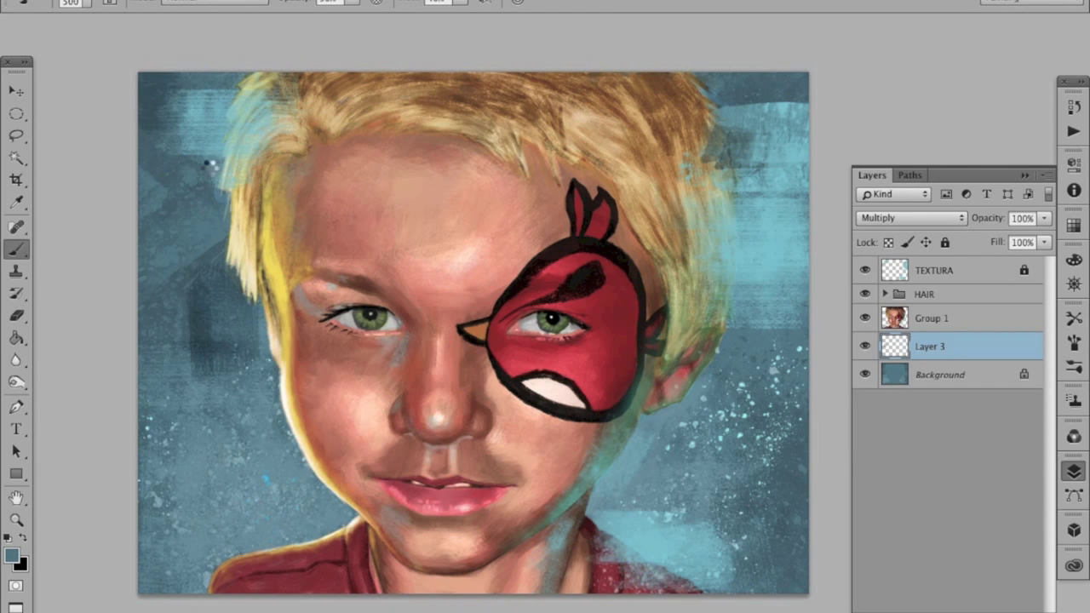
- Switch to another textured brush preset, size it to 300 px, and paint dark blue strokes over the upper-left background
left_click(1072, 319)
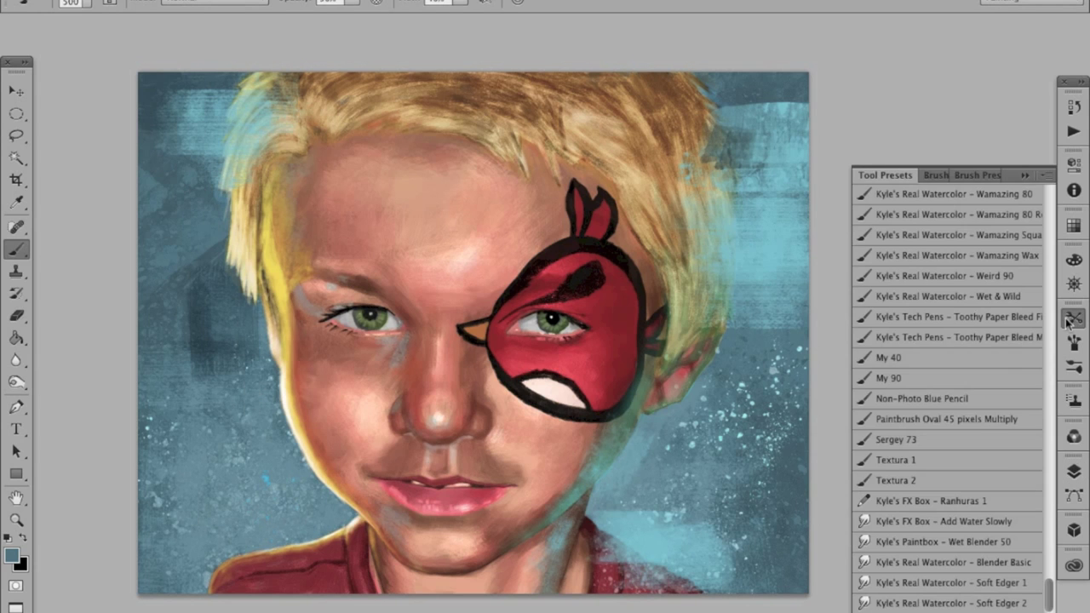
key("bracketright")
key("bracketright")
key("bracketright")
key("bracketright")
key("bracketright")
key("bracketright")
key("bracketright")
key("bracketright")
key("bracketright")
mouse_move(188, 177)
left_mouse_down()
mouse_move(159, 77)
mouse_move(182, 106)
mouse_move(184, 155)
mouse_move(233, 77)
mouse_move(226, 193)
mouse_move(207, 84)
left_mouse_up()
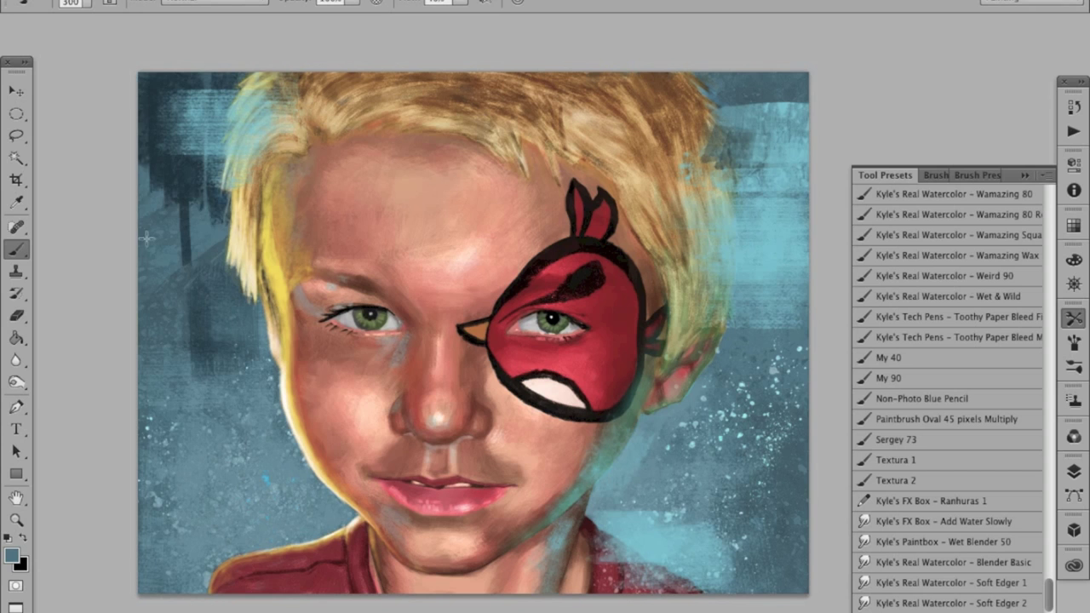
left_click_drag(146, 238, 185, 232)
- Enlarge the brush to 600 px and darken the lower-left background and the background right of the head
key("bracketright")
key("bracketright")
key("bracketright")
mouse_move(177, 283)
left_mouse_down()
mouse_move(226, 253)
mouse_move(259, 392)
mouse_move(277, 287)
mouse_move(194, 424)
mouse_move(257, 336)
mouse_move(266, 400)
mouse_move(253, 411)
mouse_move(321, 410)
mouse_move(206, 454)
mouse_move(228, 473)
mouse_move(259, 471)
mouse_move(313, 426)
mouse_move(137, 362)
mouse_move(299, 426)
mouse_move(290, 534)
mouse_move(205, 495)
mouse_move(204, 575)
left_mouse_up()
left_click_drag(649, 409, 603, 409)
mouse_move(661, 157)
left_mouse_down()
mouse_move(704, 70)
mouse_move(787, 102)
left_mouse_up()
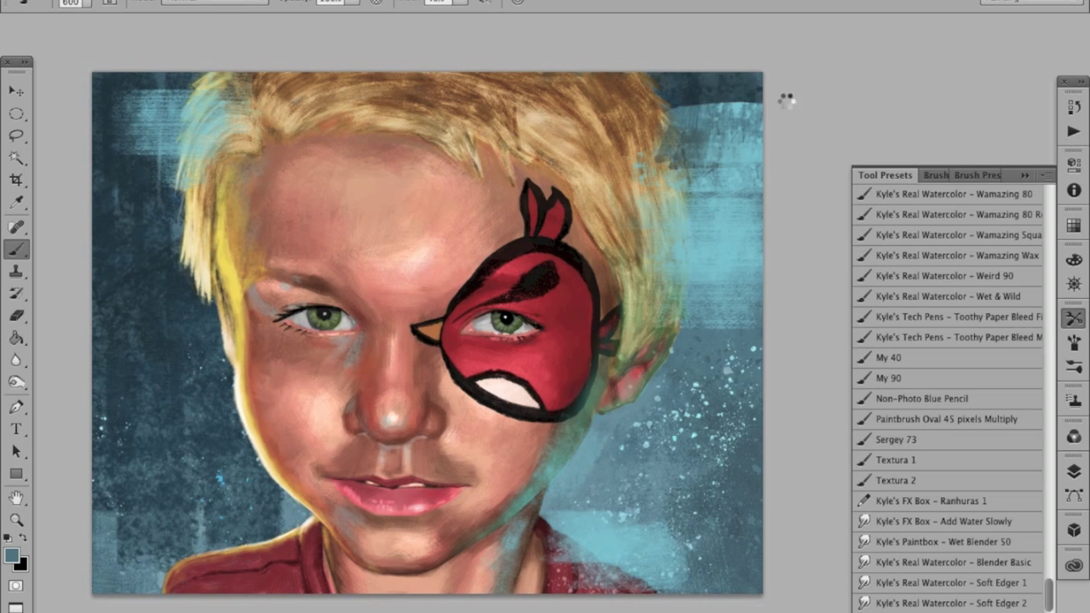
mouse_move(689, 400)
left_mouse_down()
mouse_move(756, 320)
mouse_move(715, 400)
mouse_move(807, 298)
mouse_move(733, 460)
mouse_move(673, 400)
mouse_move(743, 396)
mouse_move(765, 415)
mouse_move(786, 370)
mouse_move(713, 70)
mouse_move(746, 110)
left_mouse_up()
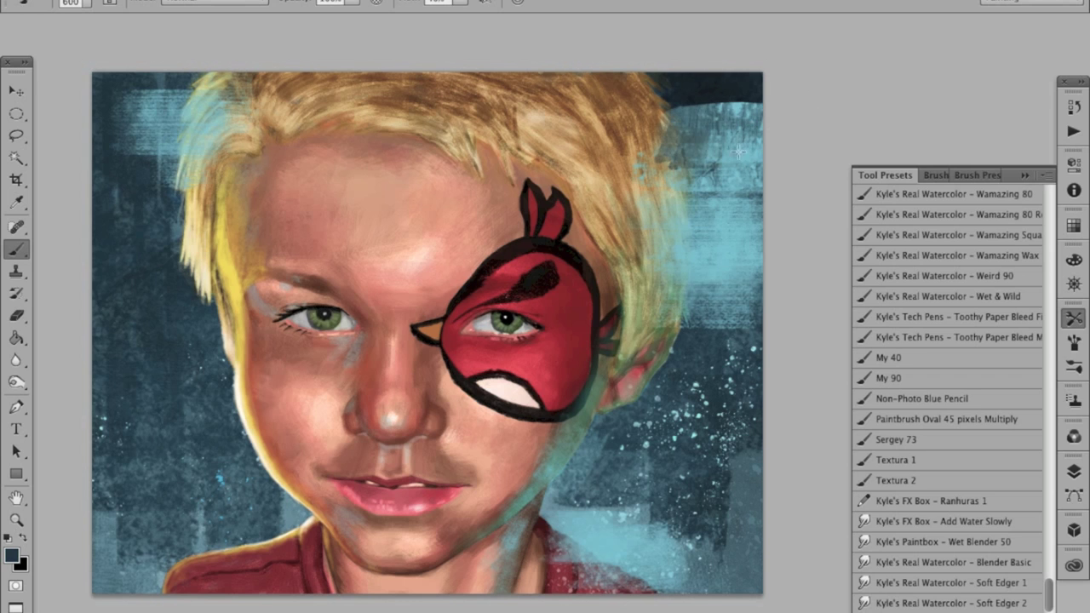
- Deepen the background's upper corners and the areas along both sides of the head with darker blue strokes
left_click_drag(757, 308, 732, 358)
left_click_drag(107, 80, 143, 143)
left_click_drag(119, 228, 193, 166)
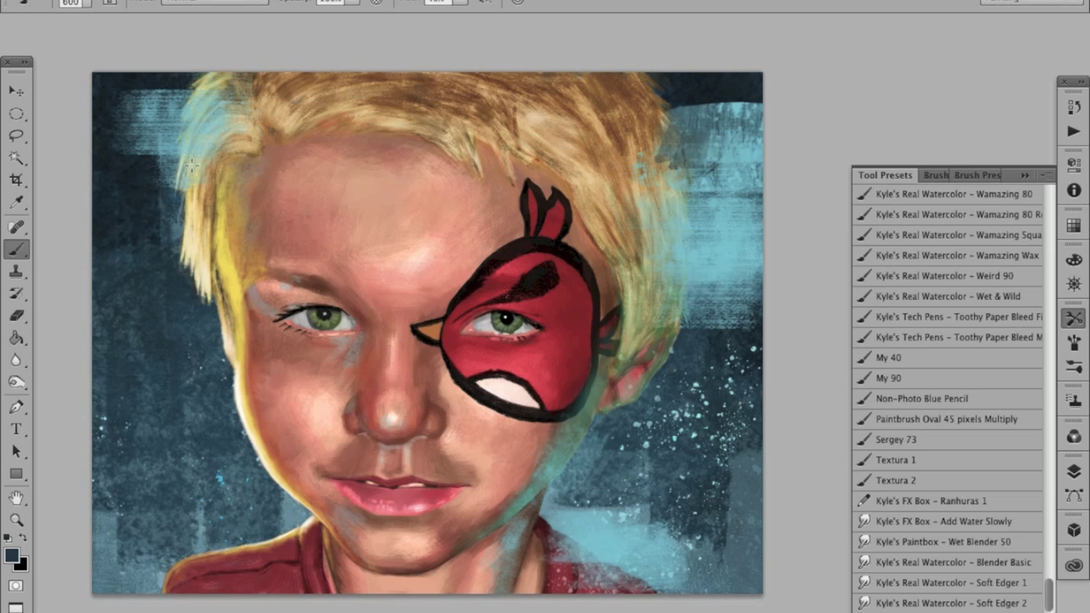
mouse_move(272, 236)
left_mouse_down()
mouse_move(111, 272)
mouse_move(140, 348)
mouse_move(196, 426)
mouse_move(230, 339)
left_mouse_up()
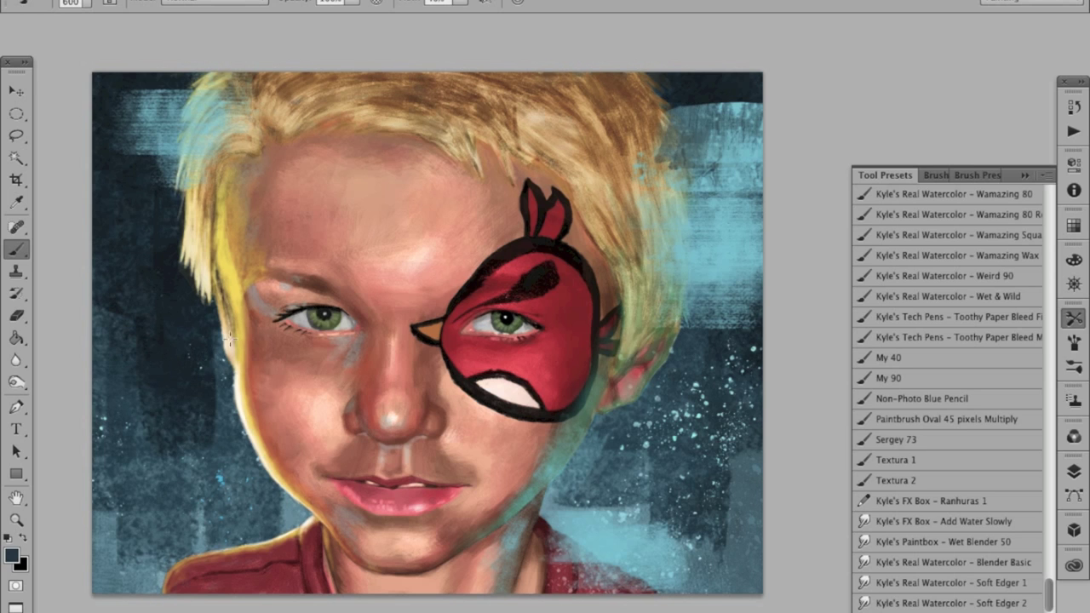
mouse_move(149, 415)
left_mouse_down()
mouse_move(199, 487)
mouse_move(261, 506)
mouse_move(97, 422)
mouse_move(220, 367)
mouse_move(153, 477)
left_mouse_up()
mouse_move(591, 472)
left_mouse_down()
mouse_move(597, 487)
mouse_move(700, 479)
mouse_move(688, 494)
mouse_move(724, 397)
mouse_move(793, 334)
left_mouse_up()
mouse_move(699, 103)
left_mouse_down()
mouse_move(825, 68)
mouse_move(830, 83)
left_mouse_up()
mouse_move(136, 182)
left_mouse_down()
mouse_move(214, 171)
mouse_move(207, 242)
mouse_move(184, 268)
mouse_move(172, 207)
left_mouse_up()
- Reduce the opacity of the Multiply background layer to 64%
left_click(1075, 469)
left_click(1044, 219)
left_click_drag(1044, 237, 1014, 243)
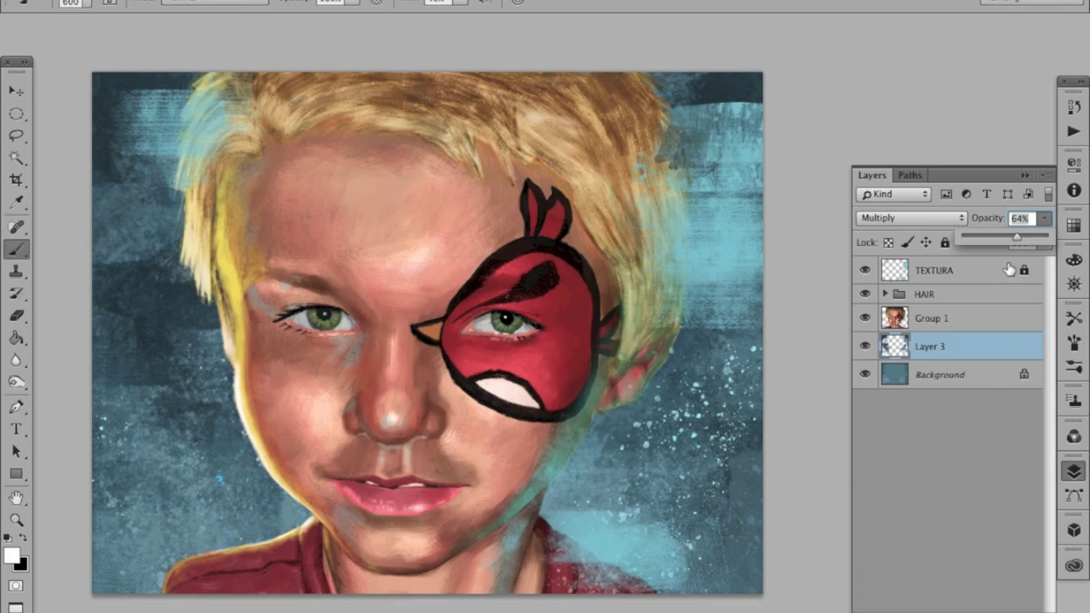
key("Return")
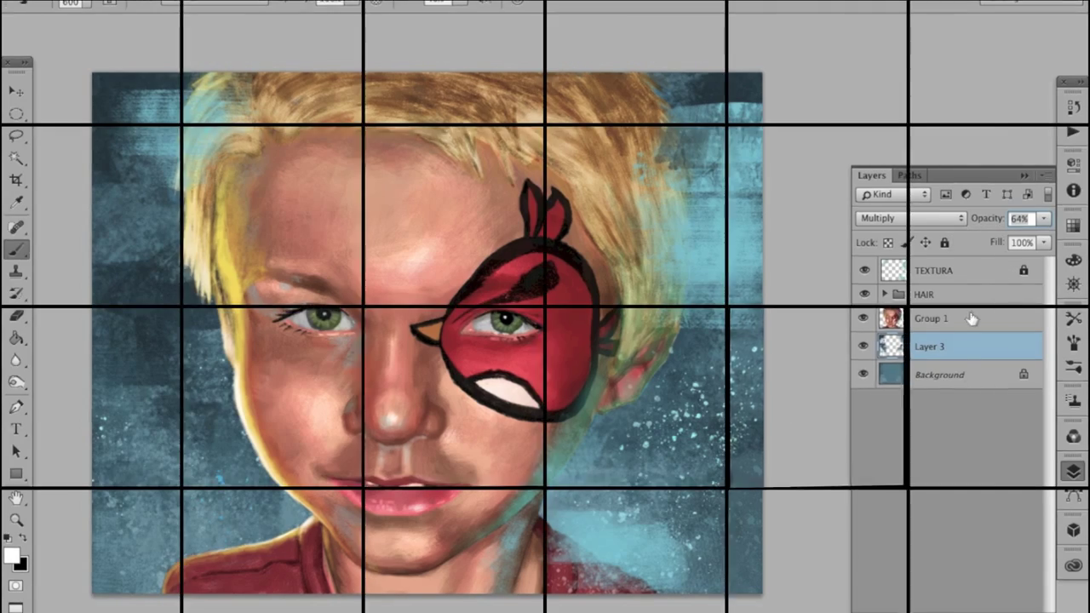